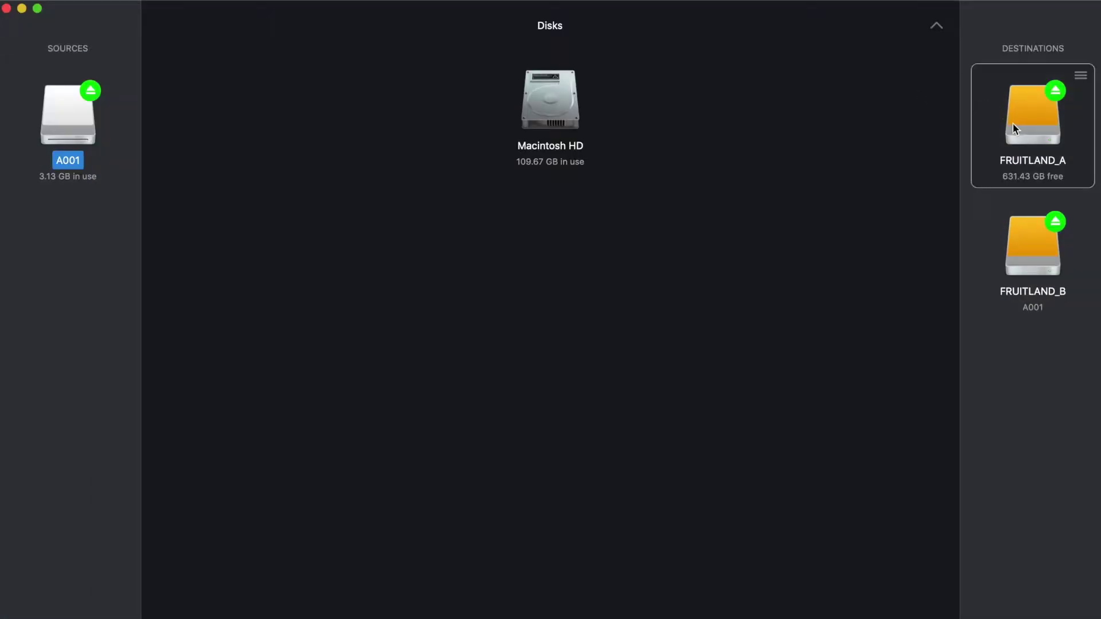
Open the FRUITLAND_A backup drive from Hedge in a Finder window.
{"action": "double_click", "coordinate": [1013, 124]}
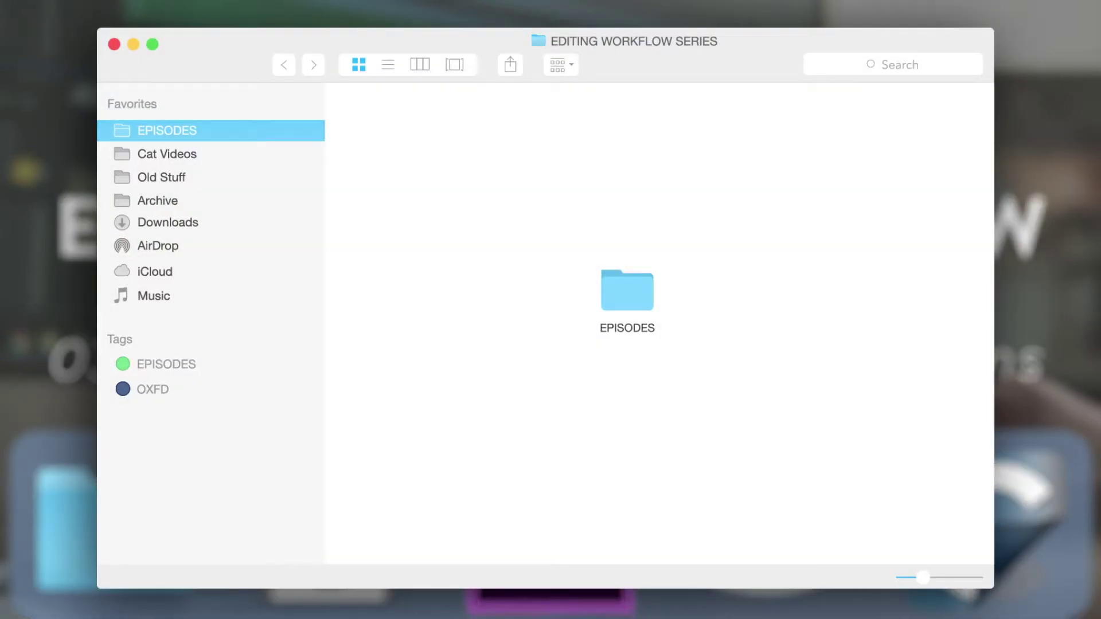
Browse the episode folder to 02_Project Files/01_Premiere and launch PROJECT NAME TEMPLATE_2019.prproj.
{"action": "left_click", "coordinate": [656, 202]}
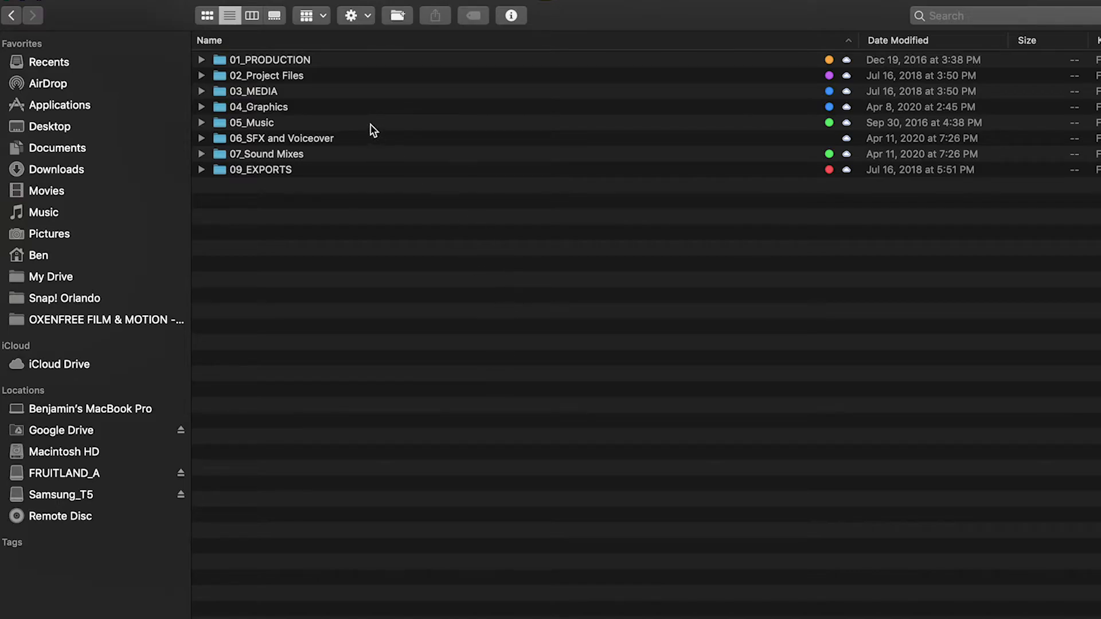
{"action": "double_click", "coordinate": [278, 78]}
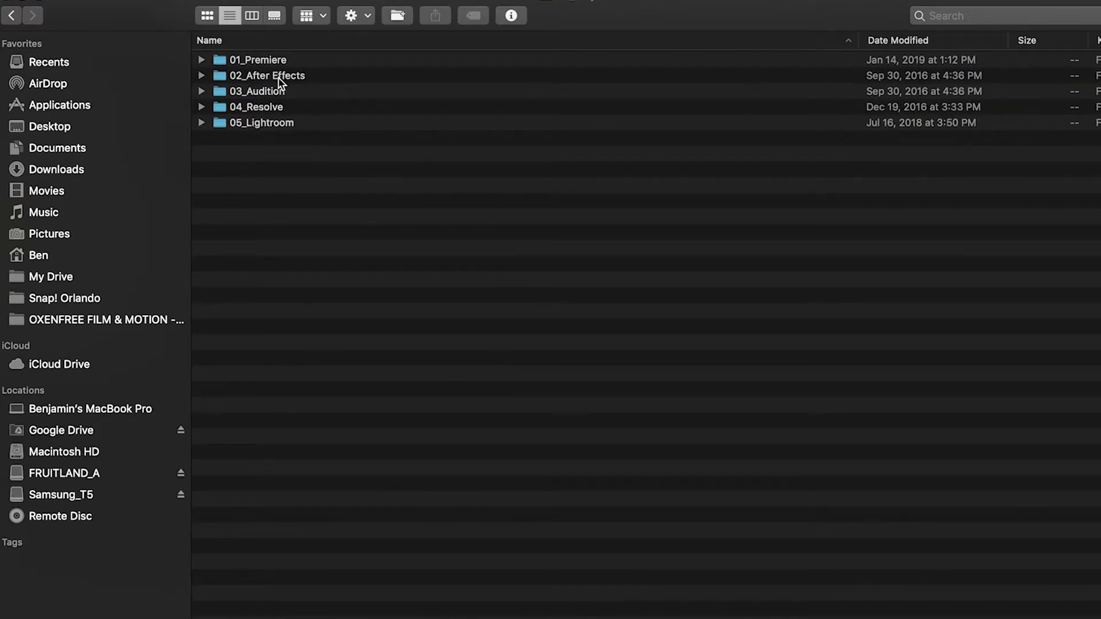
{"action": "double_click", "coordinate": [277, 60]}
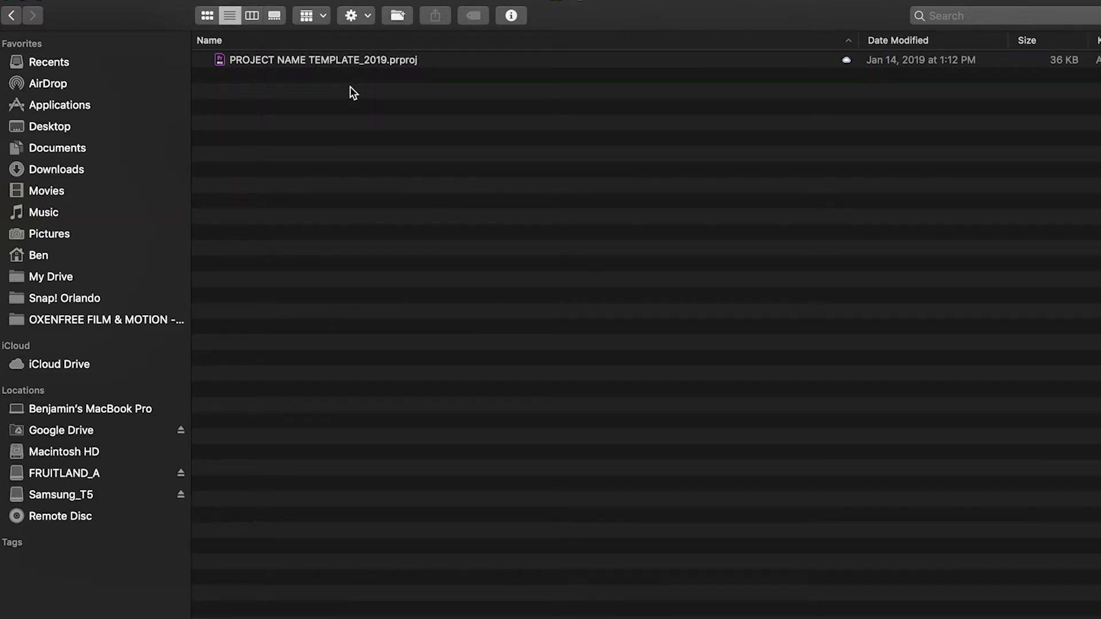
{"action": "double_click", "coordinate": [337, 60]}
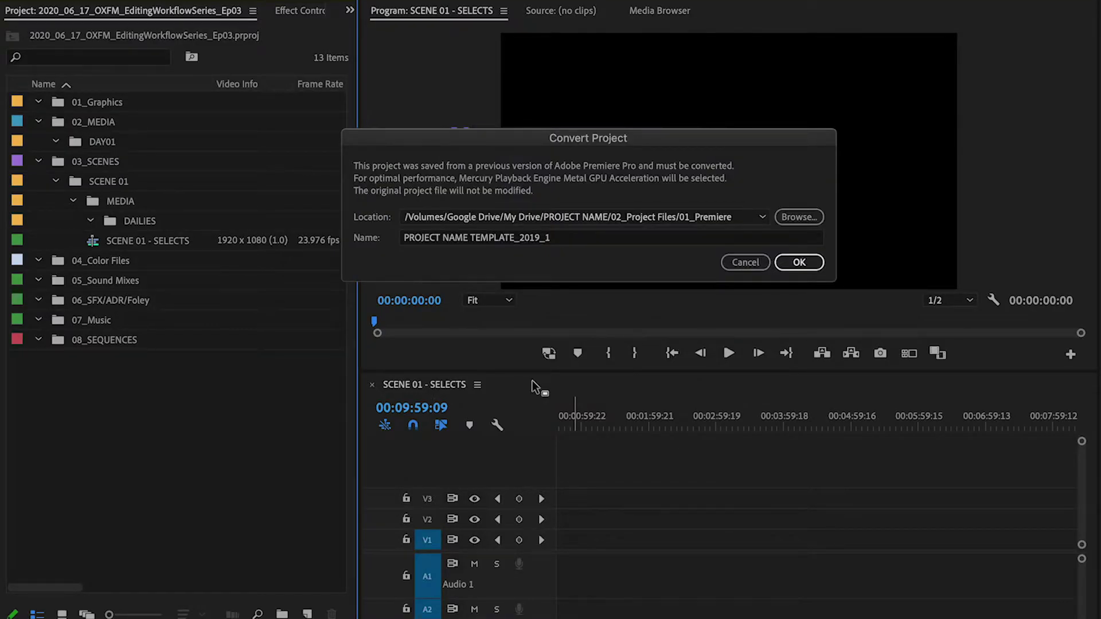
Rename the converted project to 2020_06_17_OXFM_EditingWorkflowSeries_Ep03 and confirm the conversion.
{"action": "left_click", "coordinate": [573, 239]}
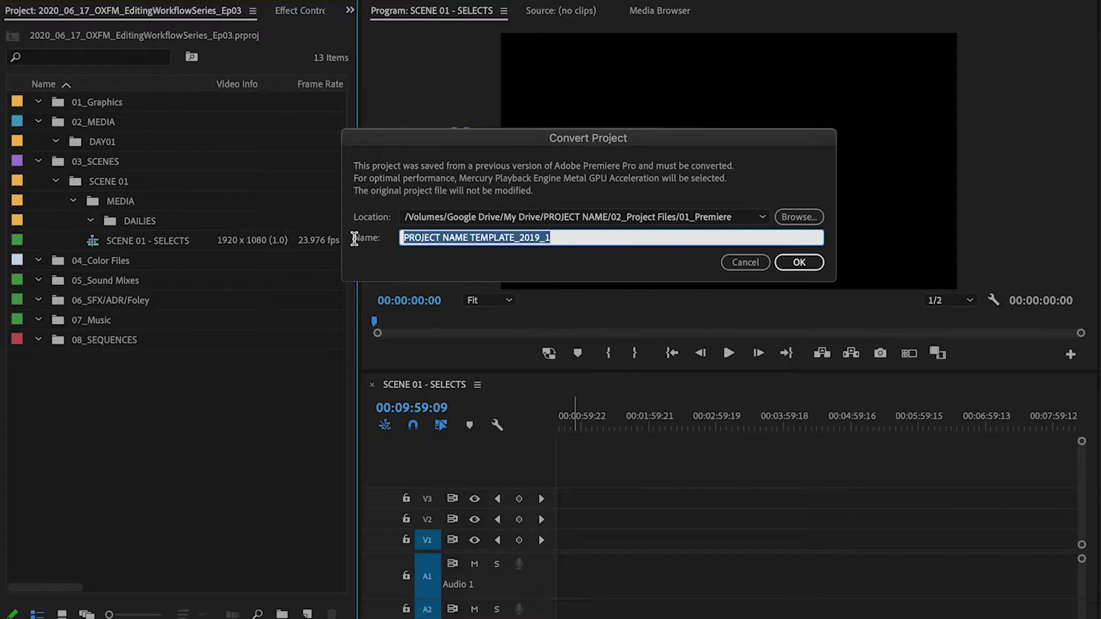
{"action": "key", "text": "BackSpace"}
{"action": "type", "text": "2020_06_"}
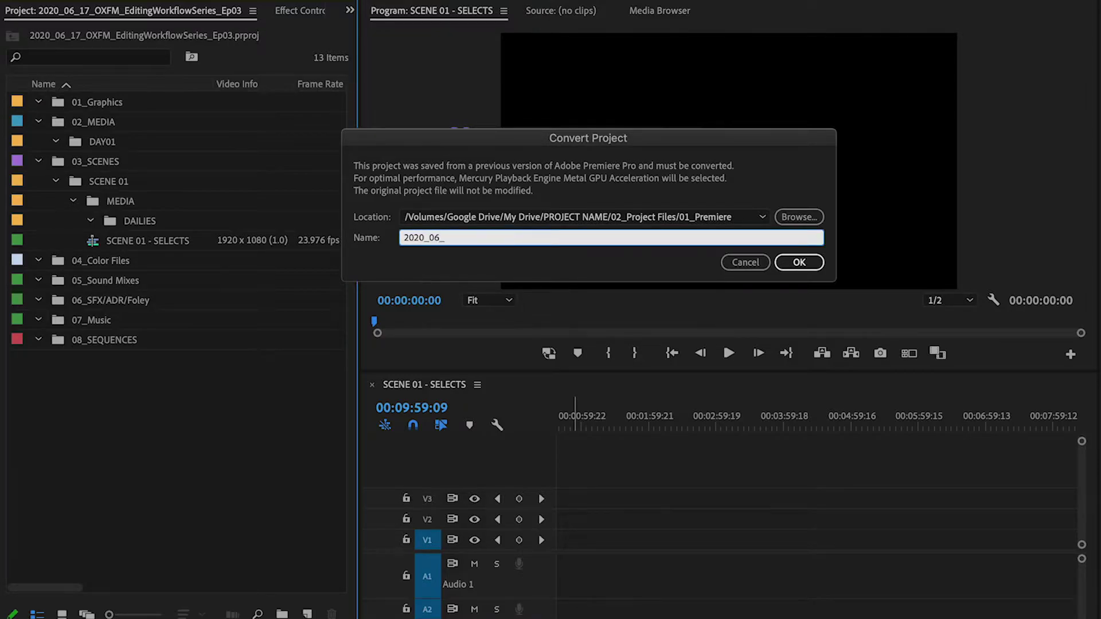
{"action": "type", "text": "17_OXFM_EditingWorkflowSeries"}
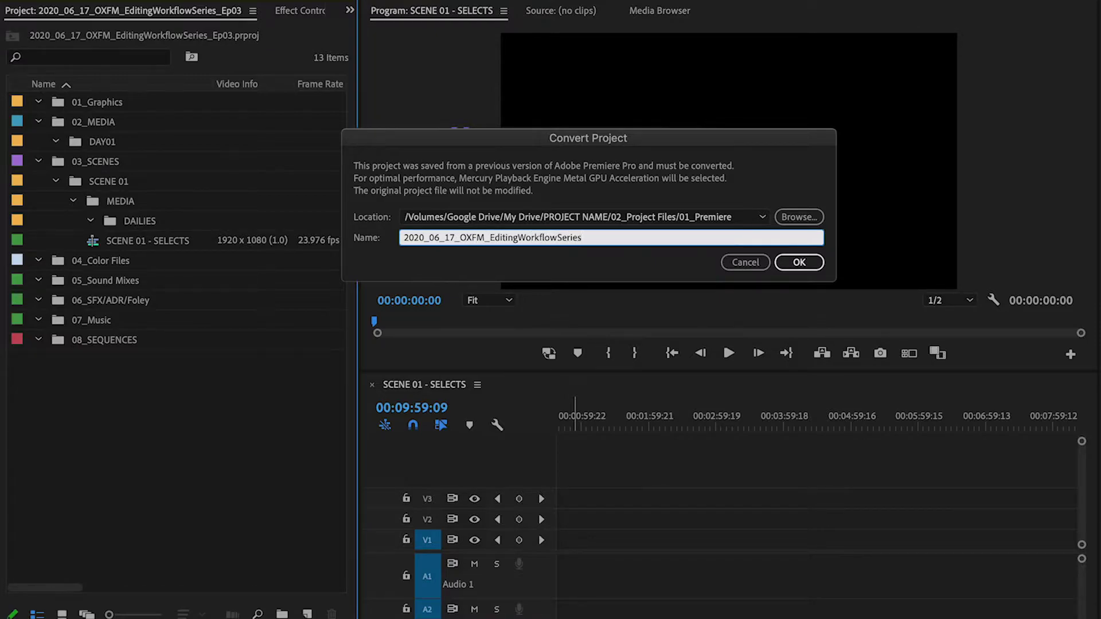
{"action": "type", "text": "_Ep03"}
{"action": "key", "text": "Return"}
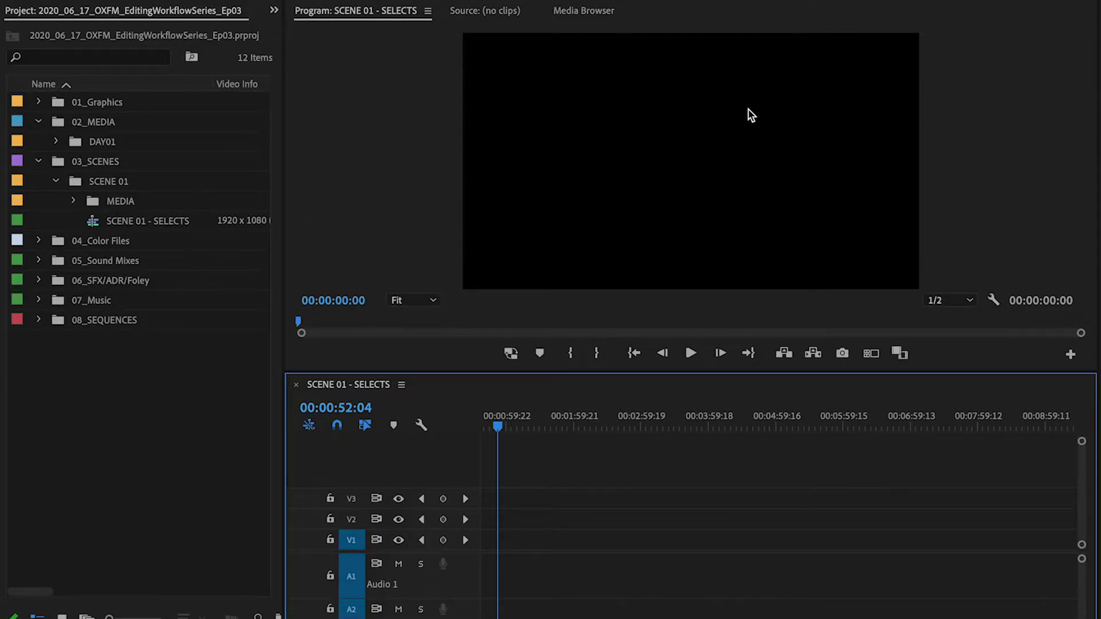
{"action": "left_click", "coordinate": [475, 14]}
{"action": "left_click", "coordinate": [394, 13]}
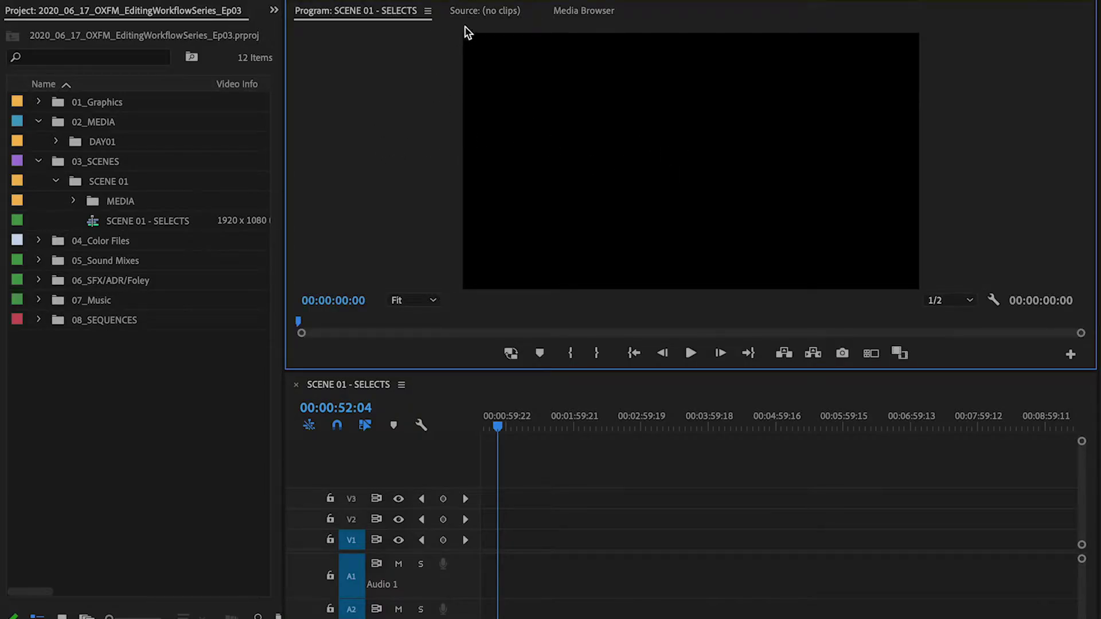
{"action": "left_click", "coordinate": [500, 14]}
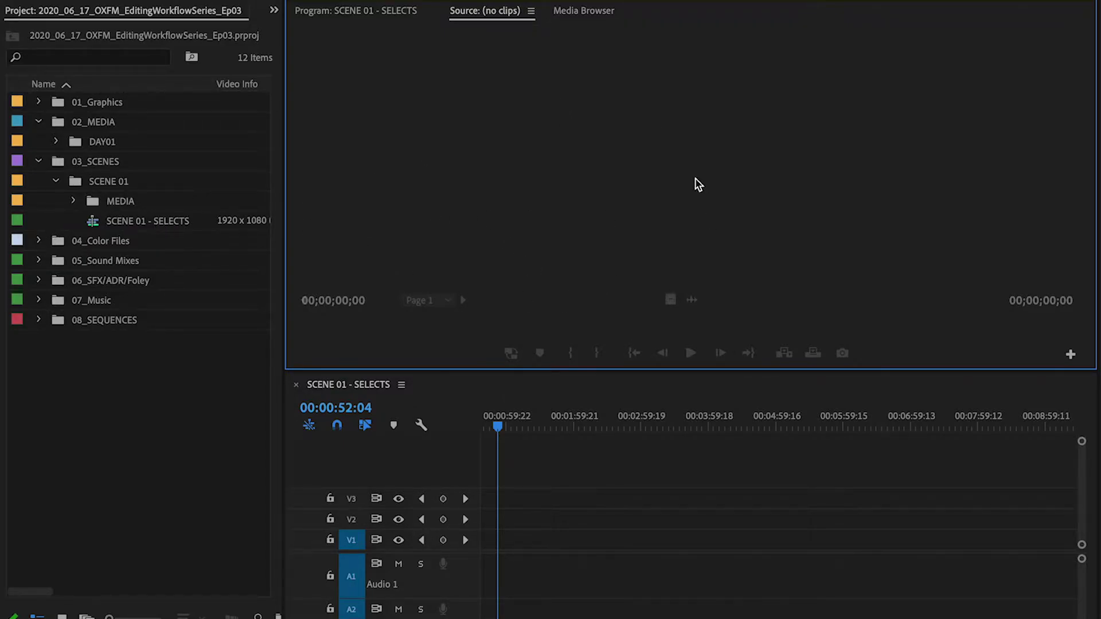
{"action": "left_click", "coordinate": [613, 427]}
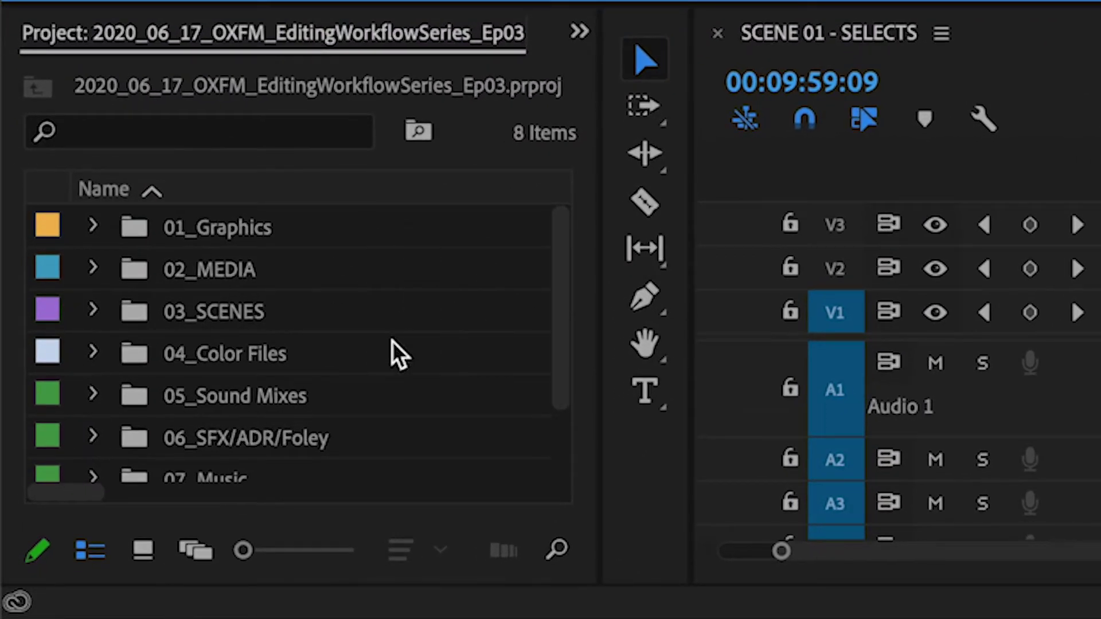
Expand 03_SCENES to show the SCENE 01 bin and check the frame's panel list.
{"action": "scroll", "coordinate": [419, 260], "scroll_direction": "down", "scroll_amount": 2}
{"action": "scroll", "coordinate": [418, 263], "scroll_direction": "up", "scroll_amount": 2}
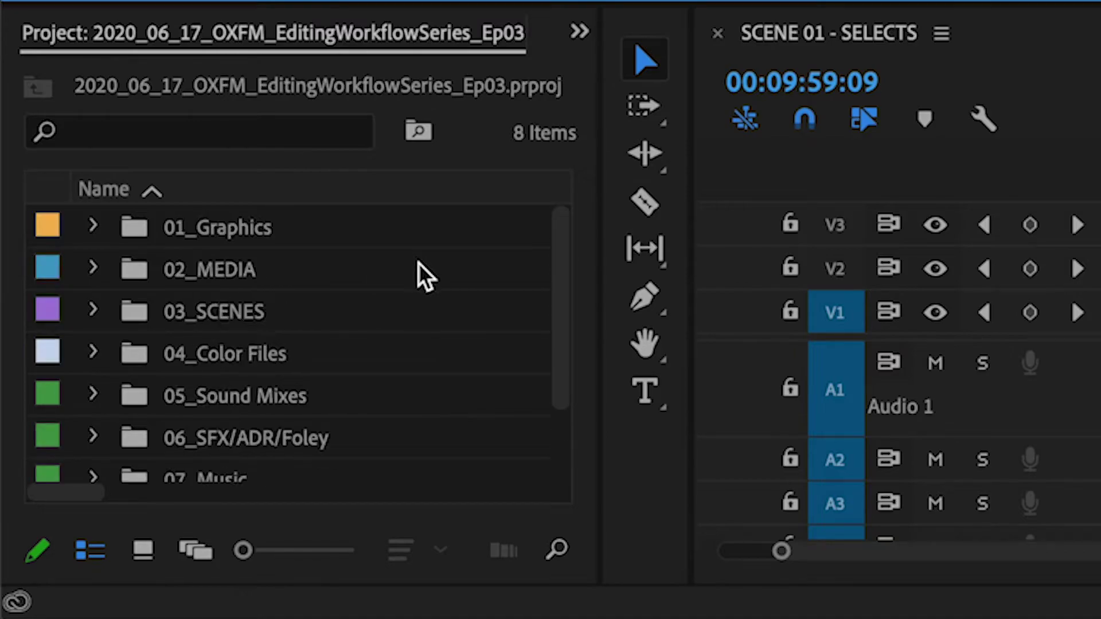
{"action": "left_click", "coordinate": [92, 321]}
{"action": "scroll", "coordinate": [236, 355], "scroll_direction": "down", "scroll_amount": 3}
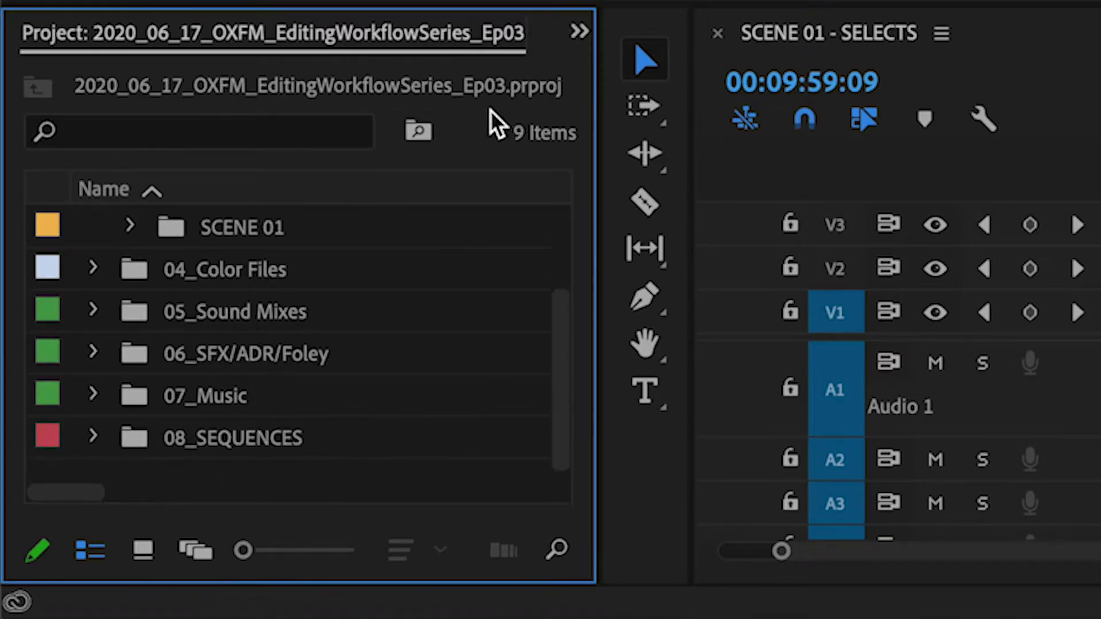
{"action": "left_click", "coordinate": [576, 32]}
{"action": "left_click", "coordinate": [499, 36]}
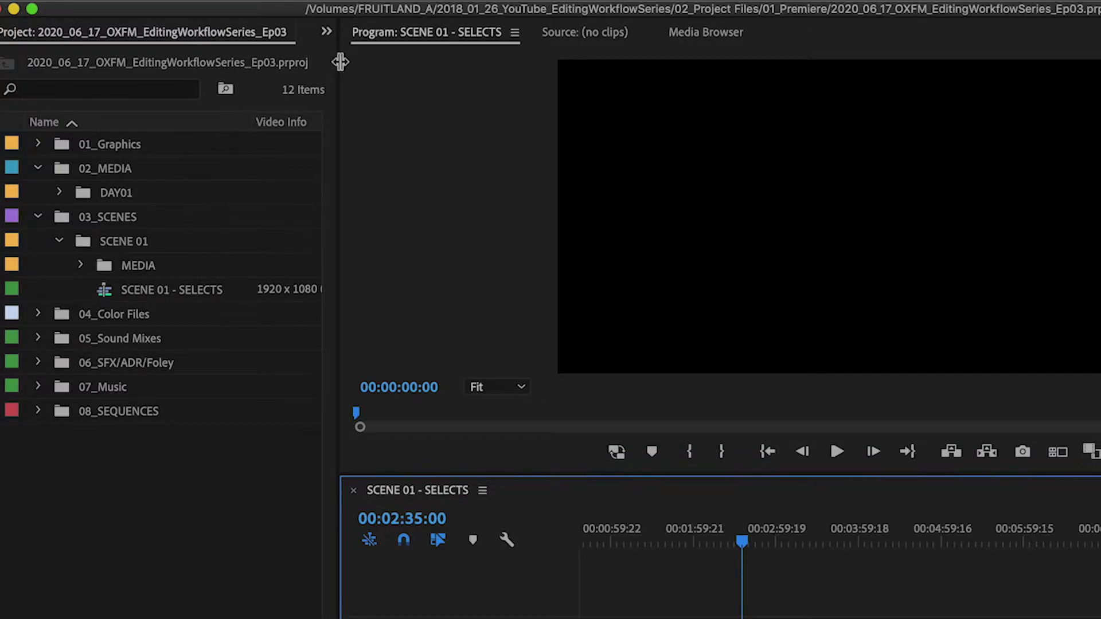
Narrow the Project panel, switch the frame to Lumetri Color, and add a timecode display below.
{"action": "left_click_drag", "start_coordinate": [338, 93], "coordinate": [316, 103]}
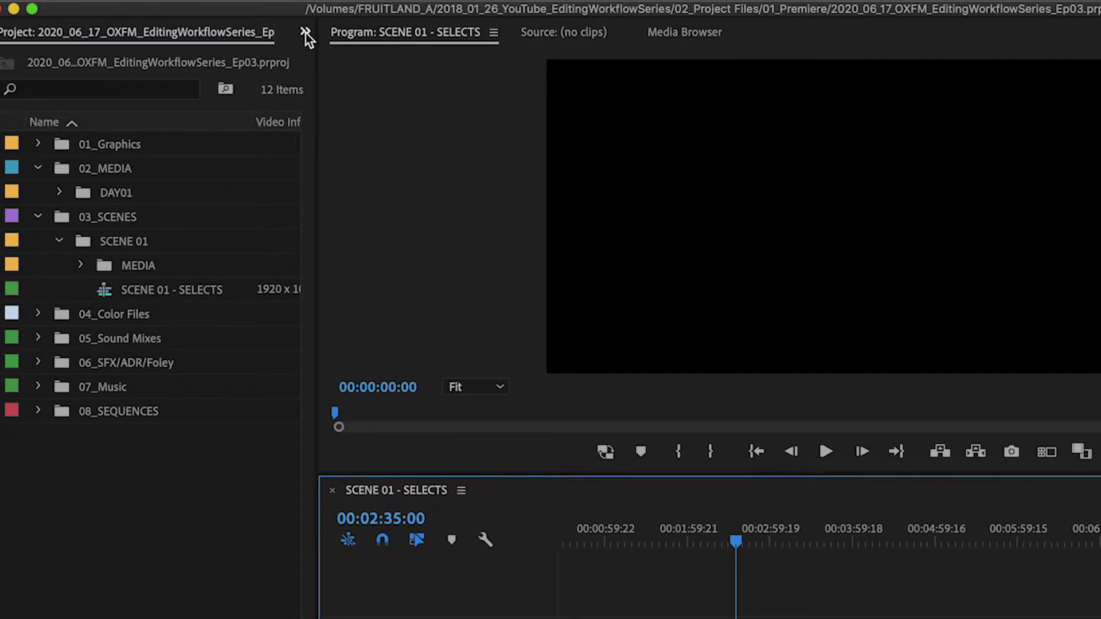
{"action": "left_click", "coordinate": [305, 32]}
{"action": "left_click", "coordinate": [380, 103]}
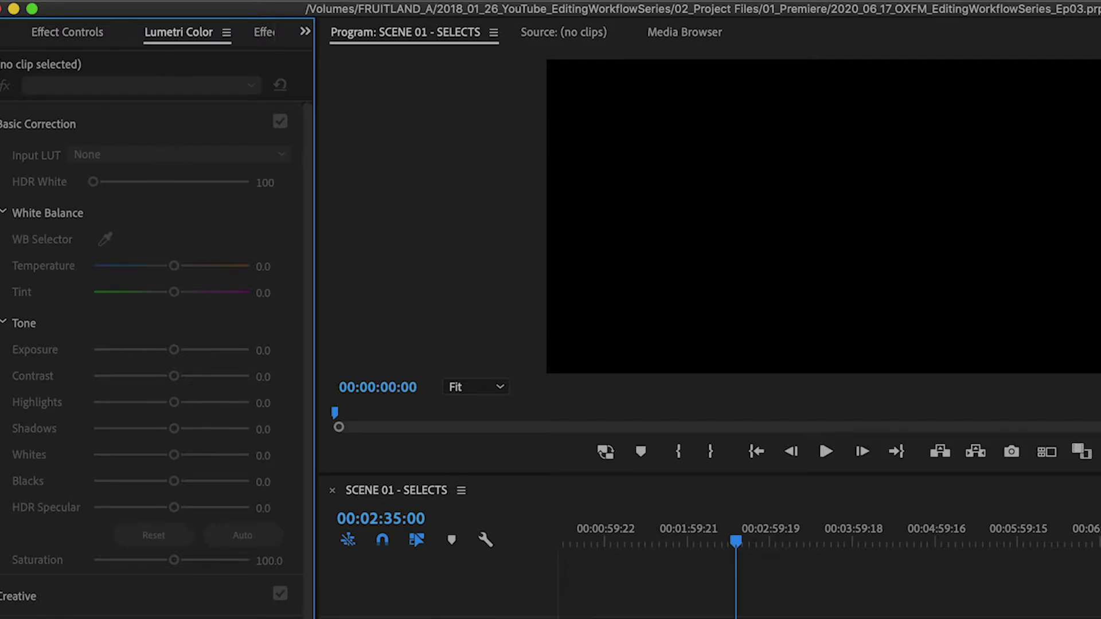
{"action": "left_click_drag", "start_coordinate": [149, 616], "coordinate": [189, 618]}
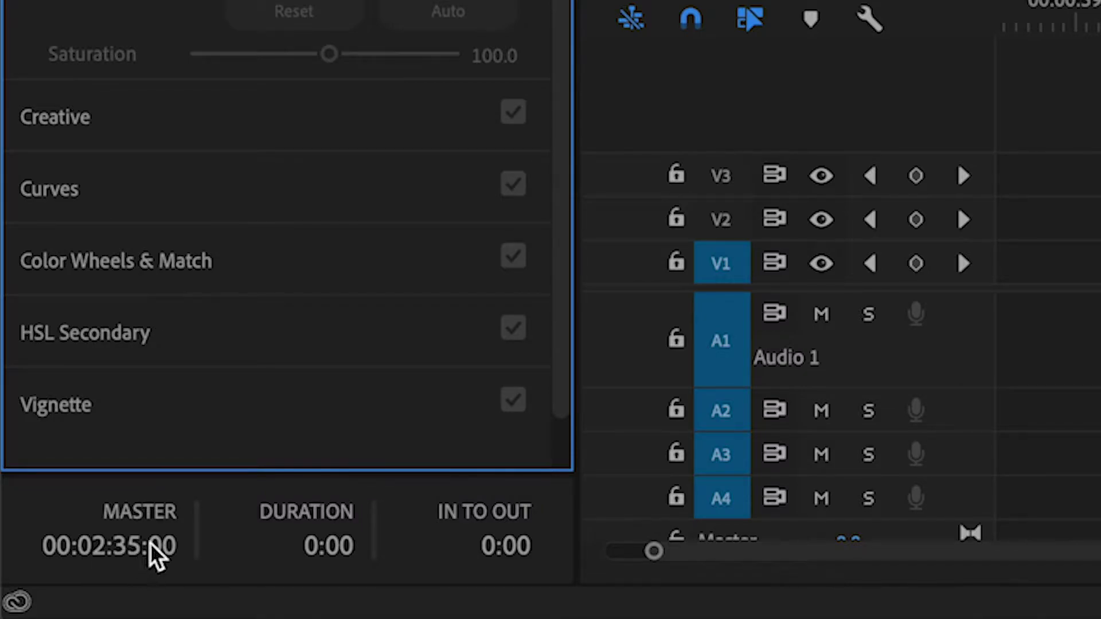
Enlarge the timecode display, move the playhead to 00:01:42:02, and widen the audio meters to show dB.
{"action": "left_click_drag", "start_coordinate": [370, 470], "coordinate": [379, 380]}
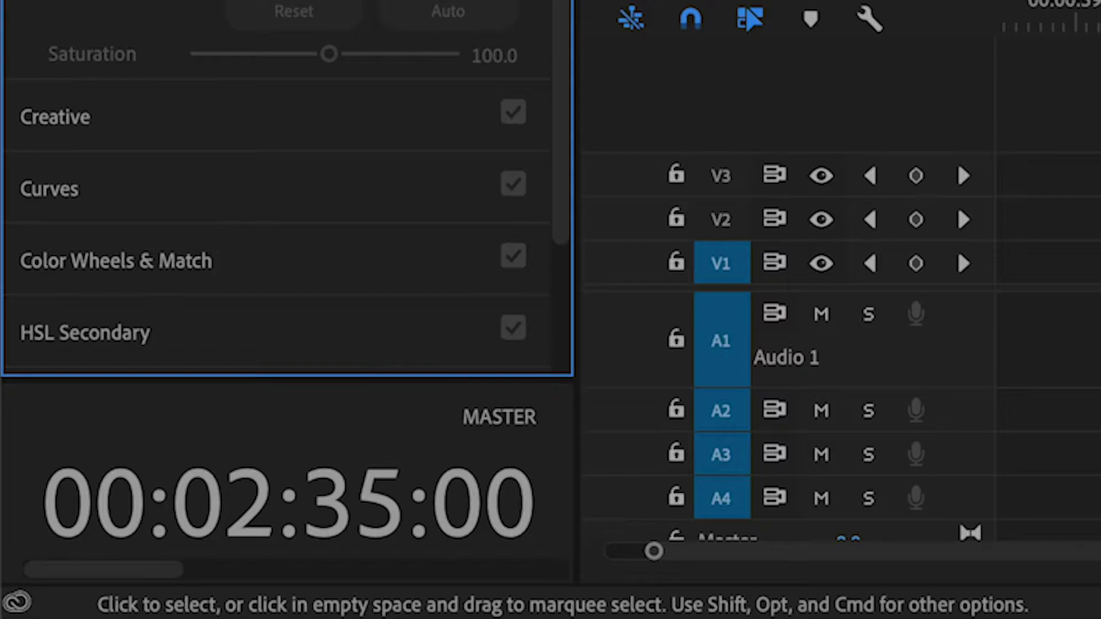
{"action": "left_click_drag", "start_coordinate": [724, 0], "coordinate": [679, 0]}
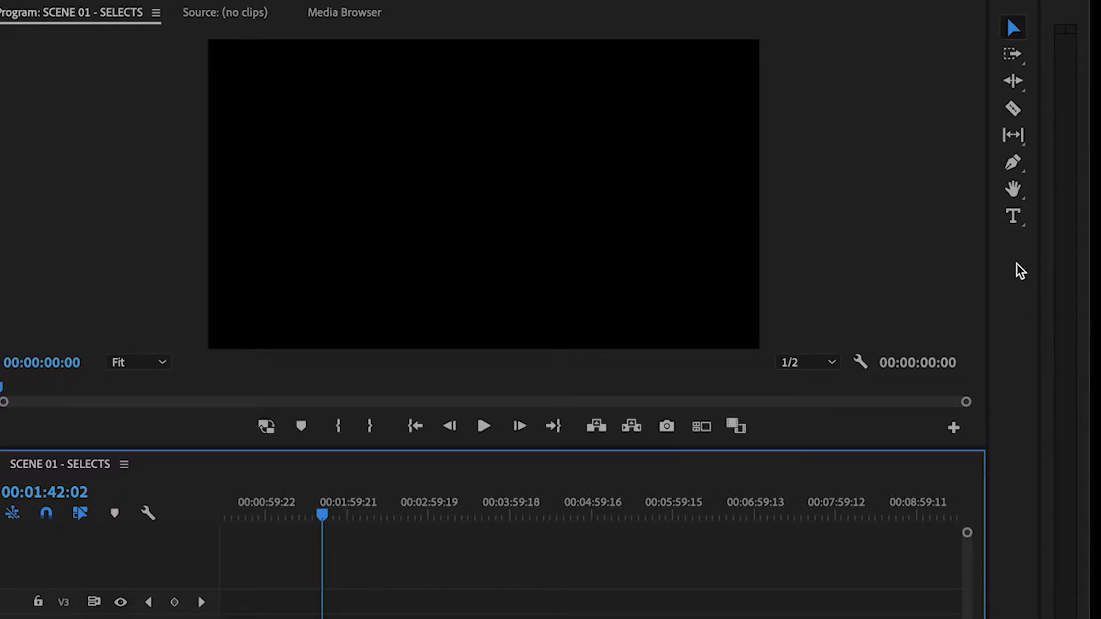
{"action": "left_click_drag", "start_coordinate": [1039, 283], "coordinate": [1027, 283]}
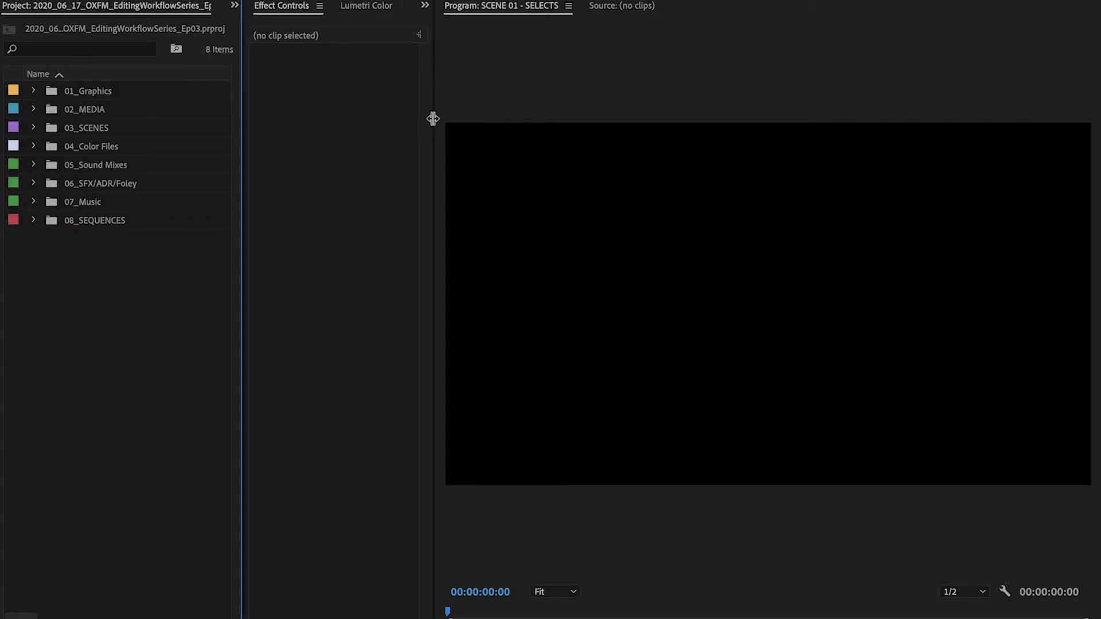
Narrow the Program monitor and project bins, checking the Source and Lumetri Color tabs along the way.
{"action": "left_click_drag", "start_coordinate": [432, 118], "coordinate": [462, 120]}
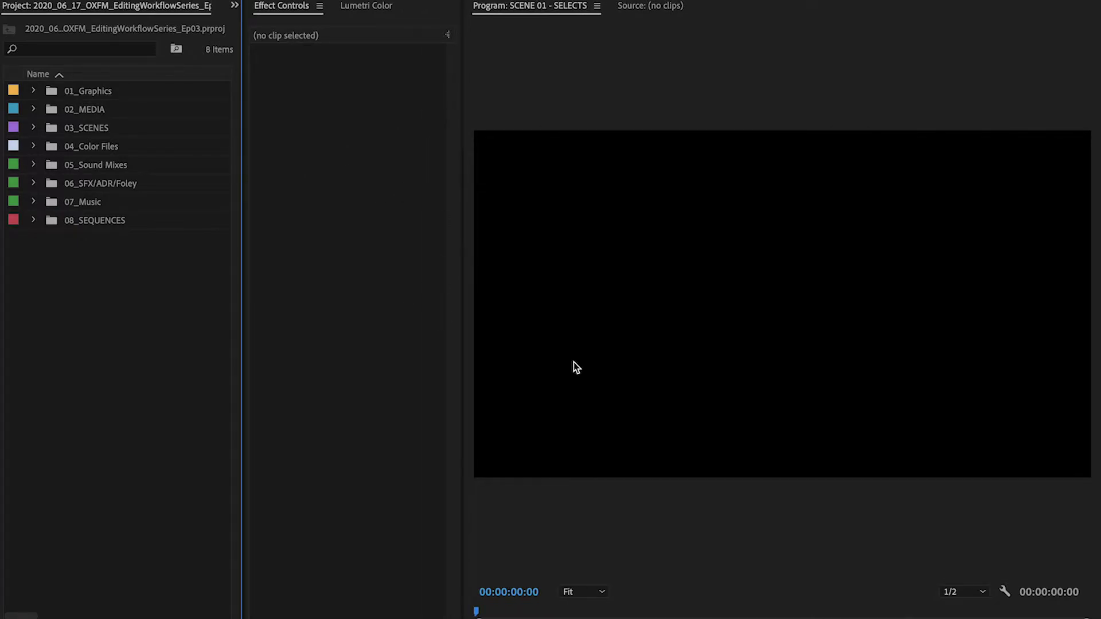
{"action": "left_click", "coordinate": [645, 7]}
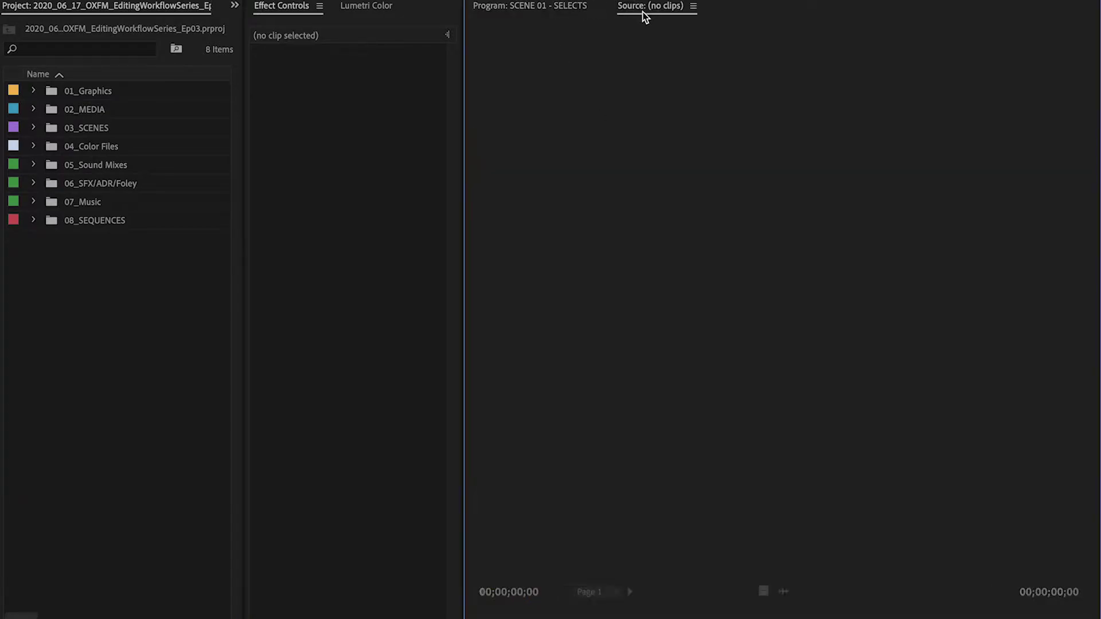
{"action": "left_click", "coordinate": [560, 7]}
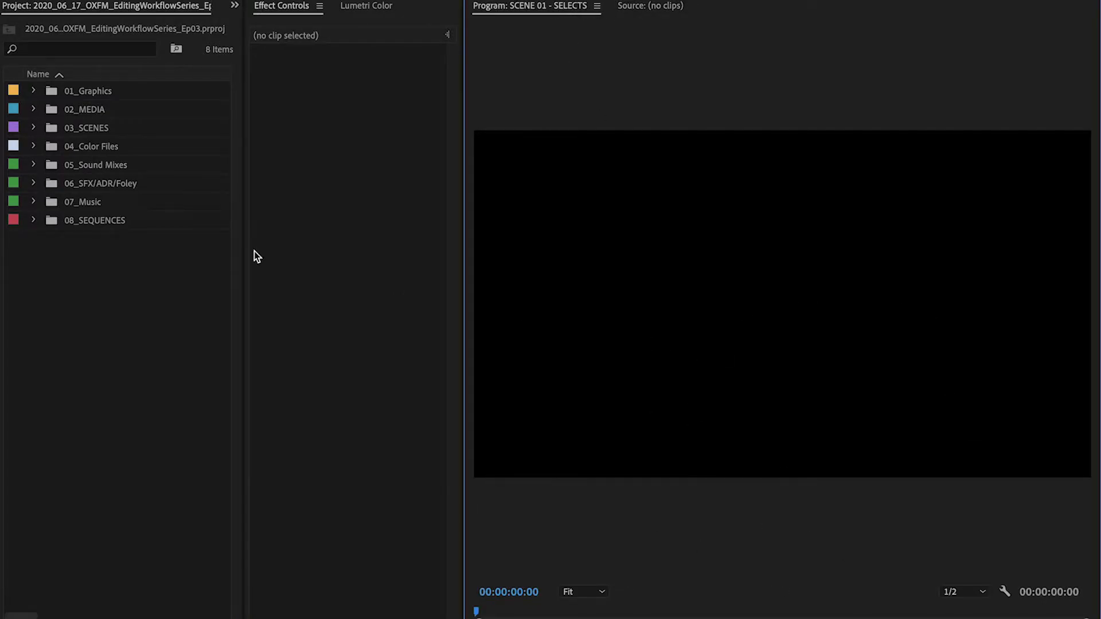
{"action": "left_click_drag", "start_coordinate": [245, 250], "coordinate": [241, 250]}
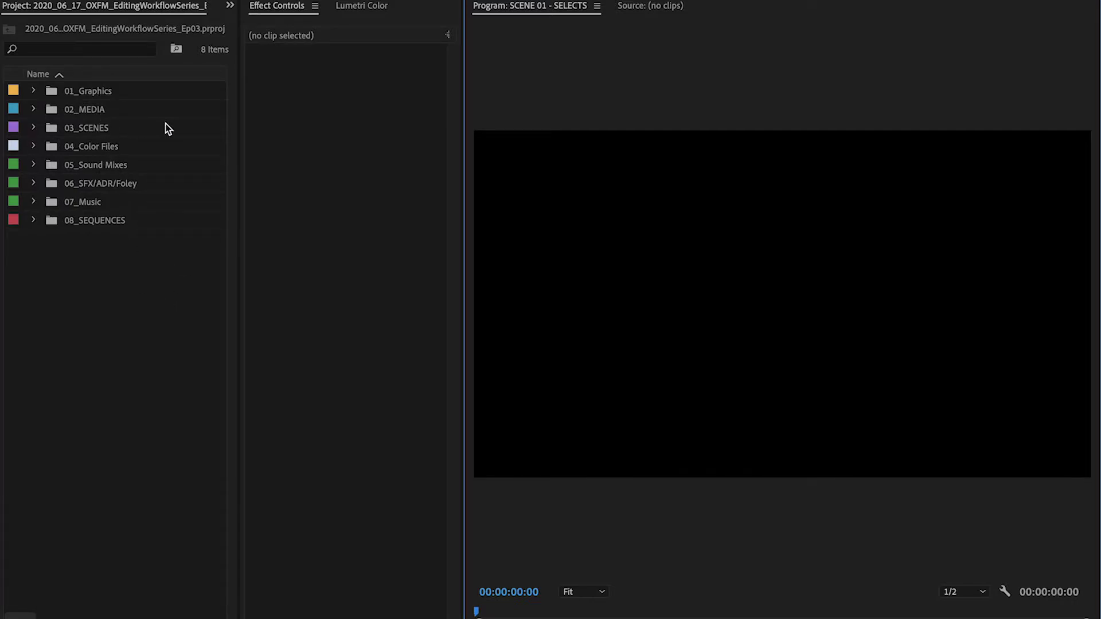
{"action": "left_click", "coordinate": [369, 7]}
{"action": "left_click", "coordinate": [278, 5]}
{"action": "left_click", "coordinate": [363, 6]}
{"action": "left_click", "coordinate": [294, 6]}
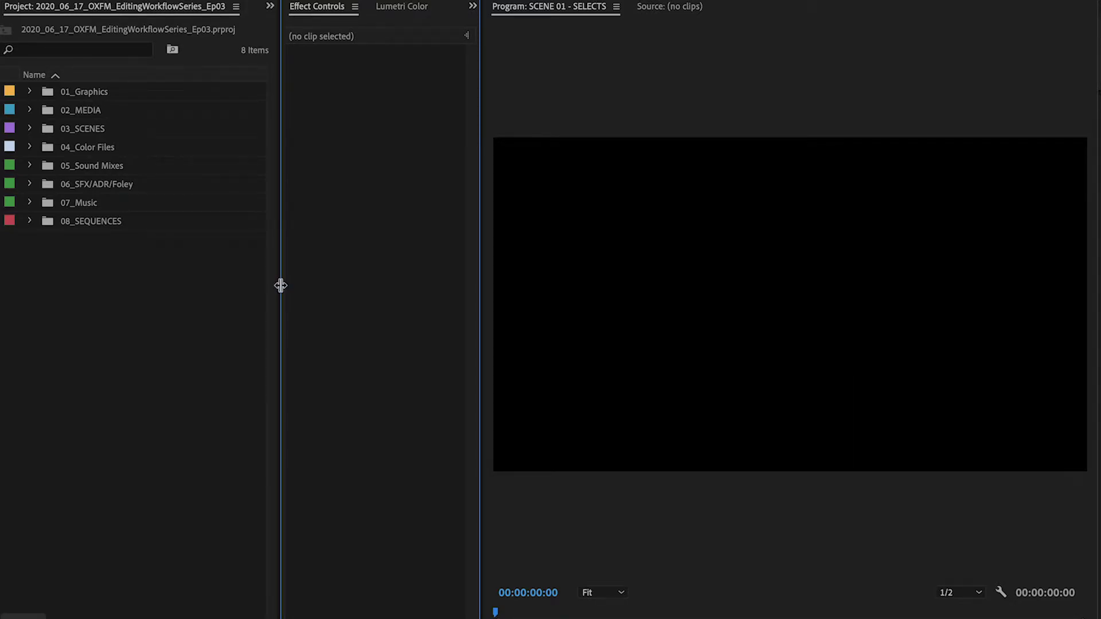
{"action": "left_click_drag", "start_coordinate": [281, 285], "coordinate": [246, 277]}
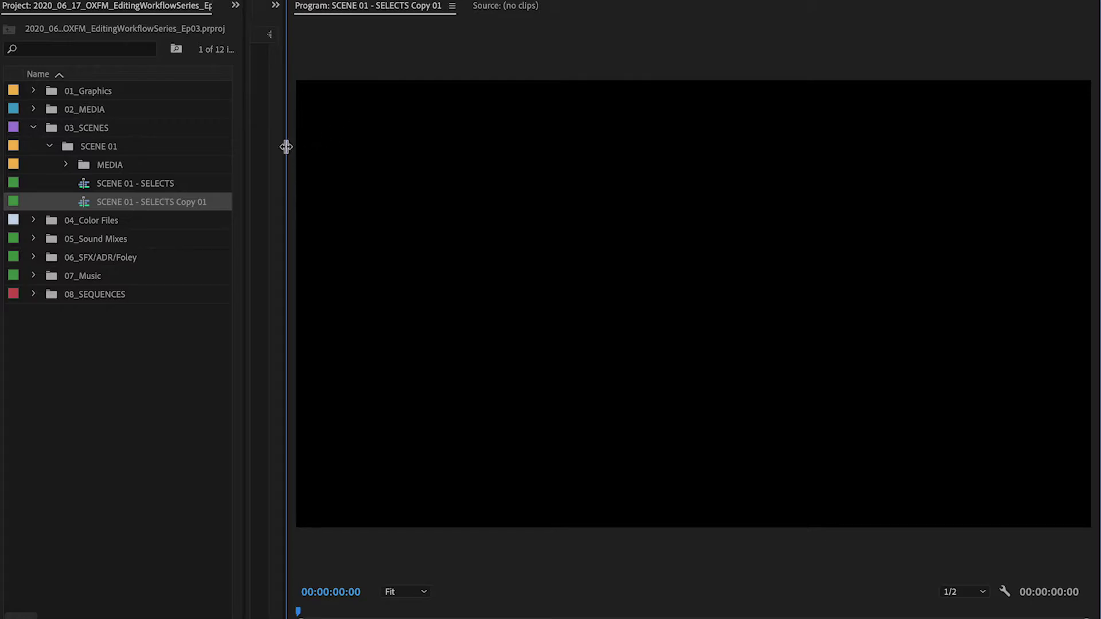
Widen the layout so Effect Controls shows beside the project bins.
{"action": "left_click_drag", "start_coordinate": [285, 181], "coordinate": [444, 171]}
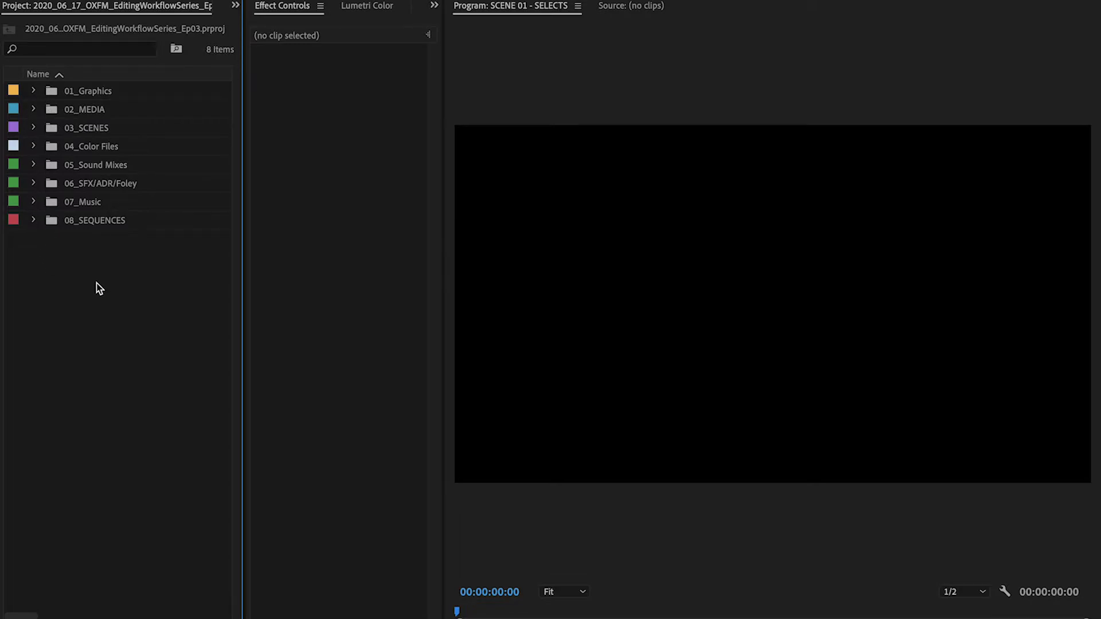
Expand 02_MEDIA and 03_SCENES to review DAY01, the scene's MEDIA/DAILIES bins and SCENE 01 - SELECTS.
{"action": "left_click", "coordinate": [33, 109]}
{"action": "left_click", "coordinate": [74, 131]}
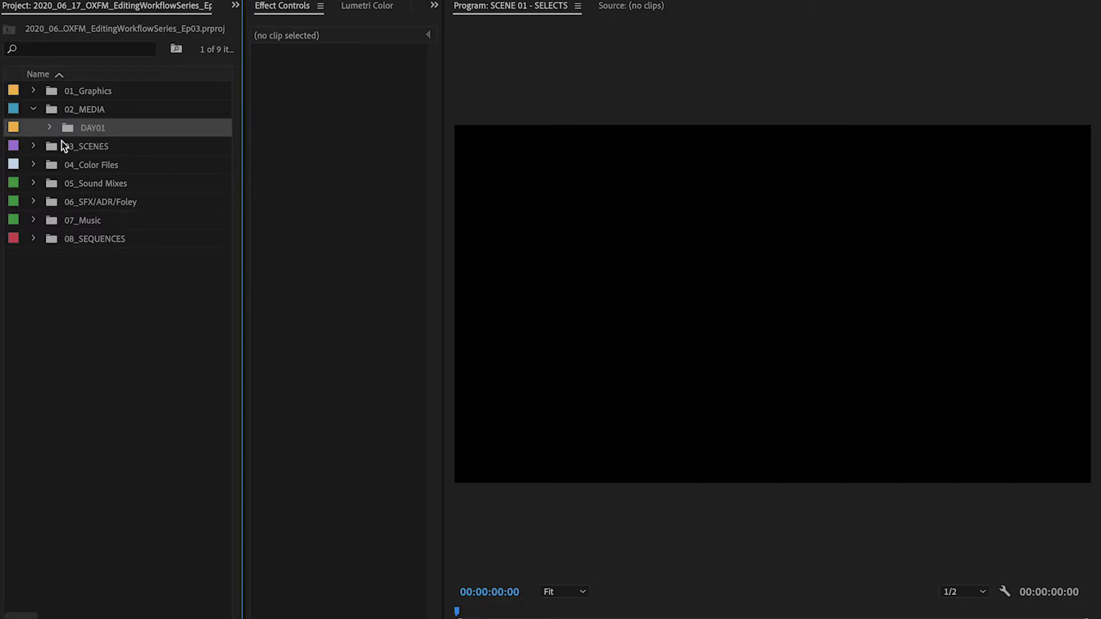
{"action": "left_click", "coordinate": [33, 146]}
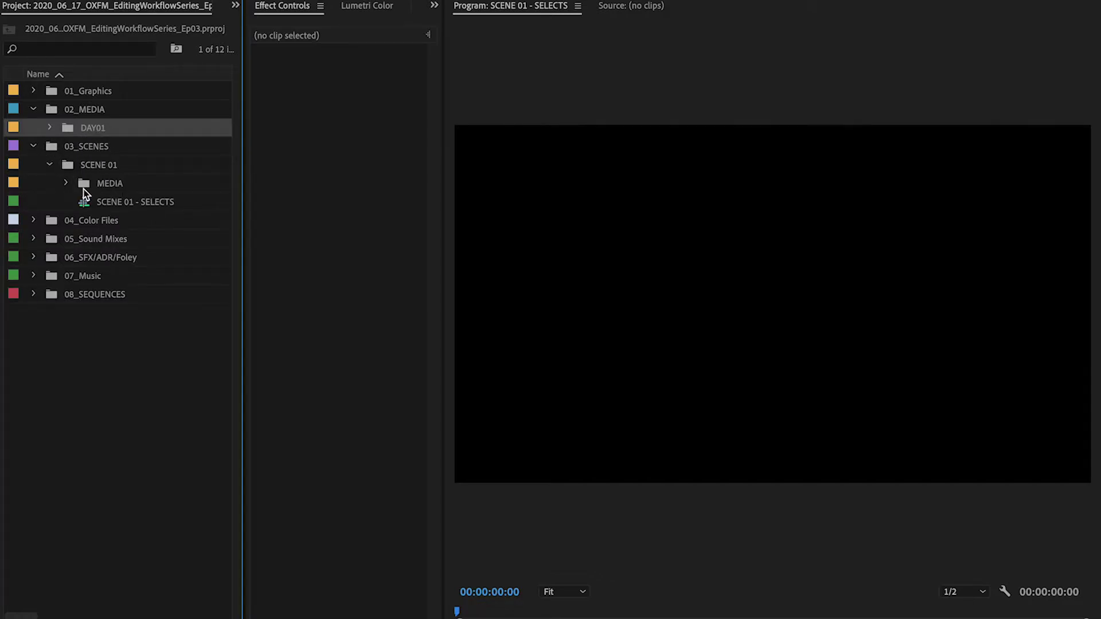
{"action": "left_click", "coordinate": [111, 187]}
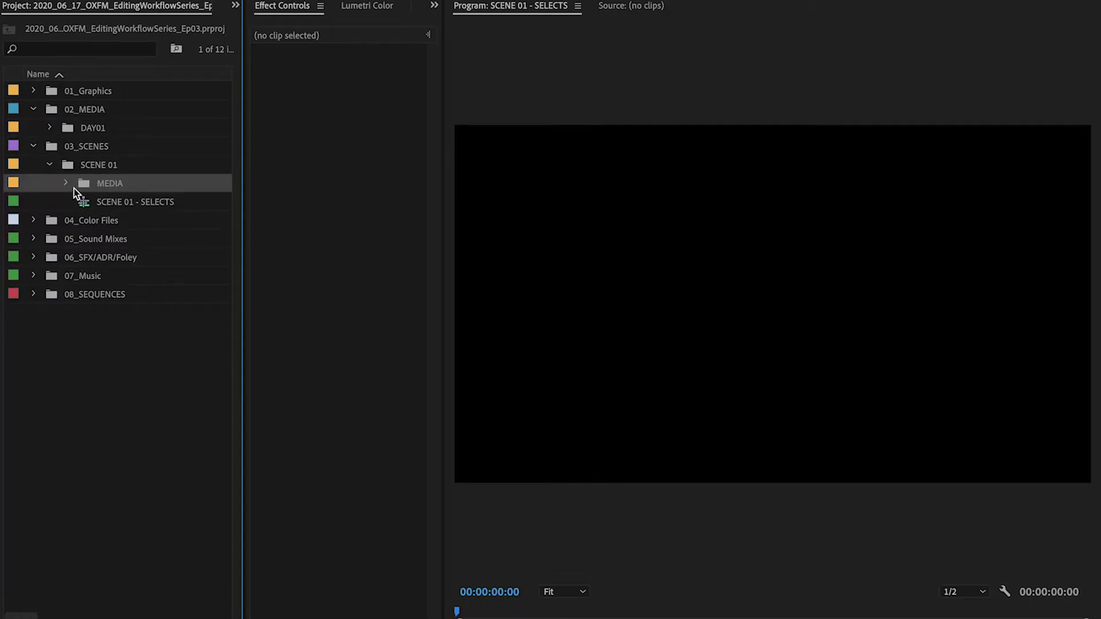
{"action": "left_click", "coordinate": [68, 184]}
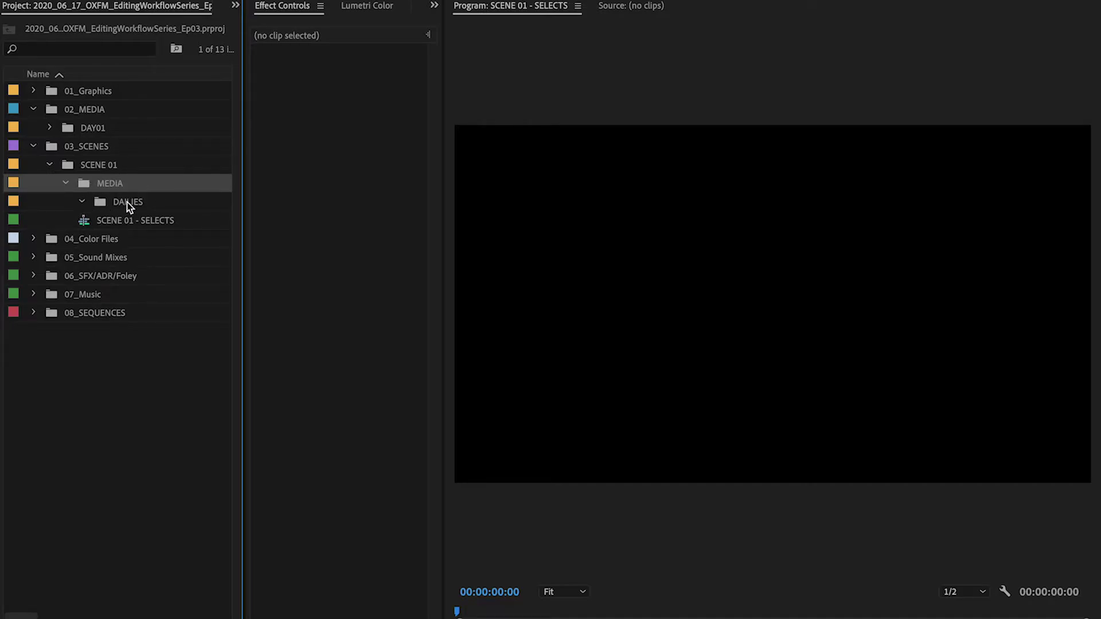
{"action": "left_click", "coordinate": [88, 221]}
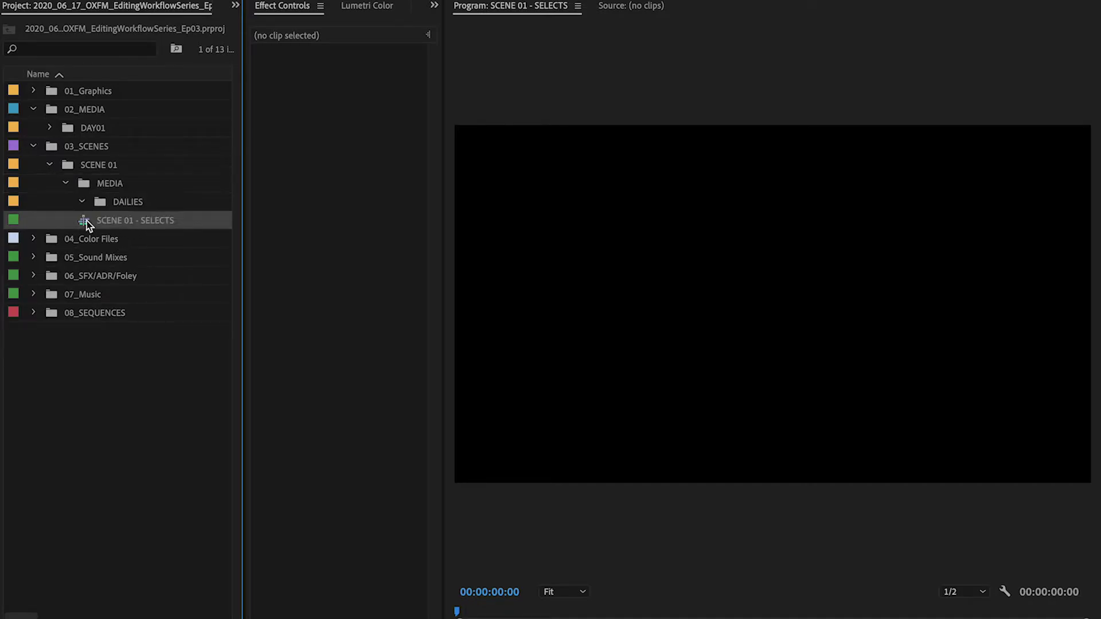
Try a wider Project panel, restore its width, clear the selection and bring up the Media Browser.
{"action": "left_click_drag", "start_coordinate": [243, 218], "coordinate": [492, 190]}
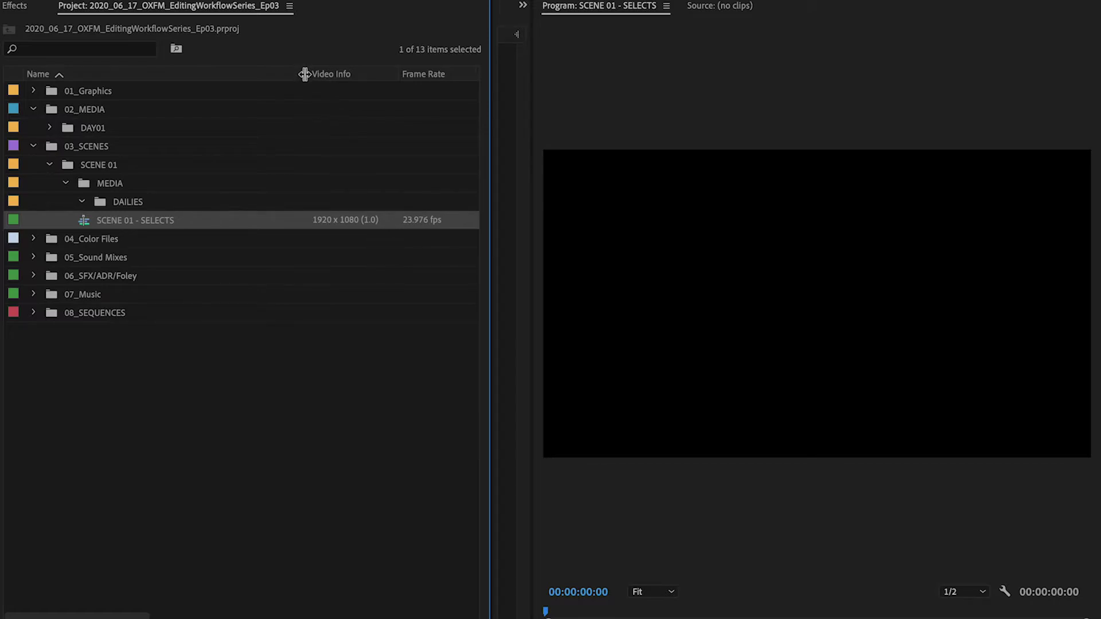
{"action": "left_click_drag", "start_coordinate": [491, 128], "coordinate": [328, 172]}
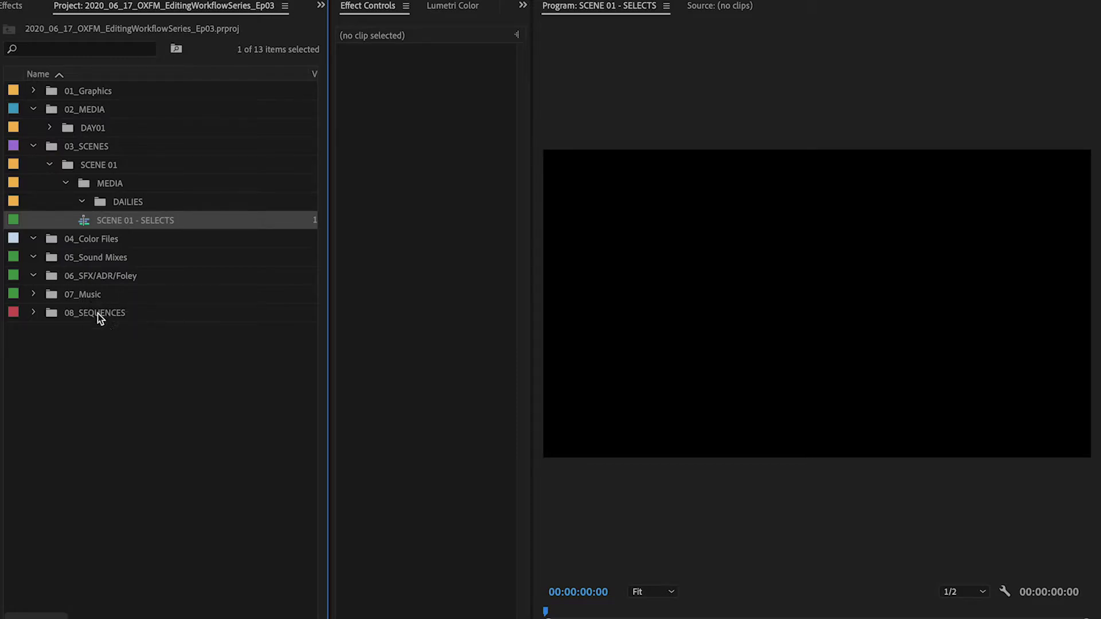
{"action": "left_click", "coordinate": [38, 317]}
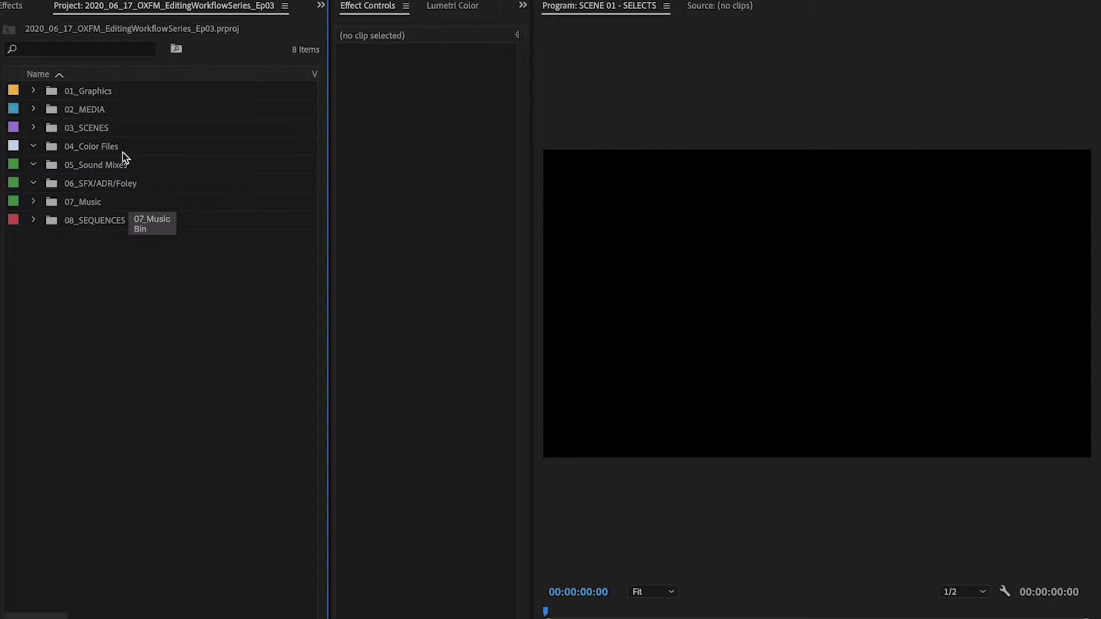
{"action": "left_click", "coordinate": [504, 357]}
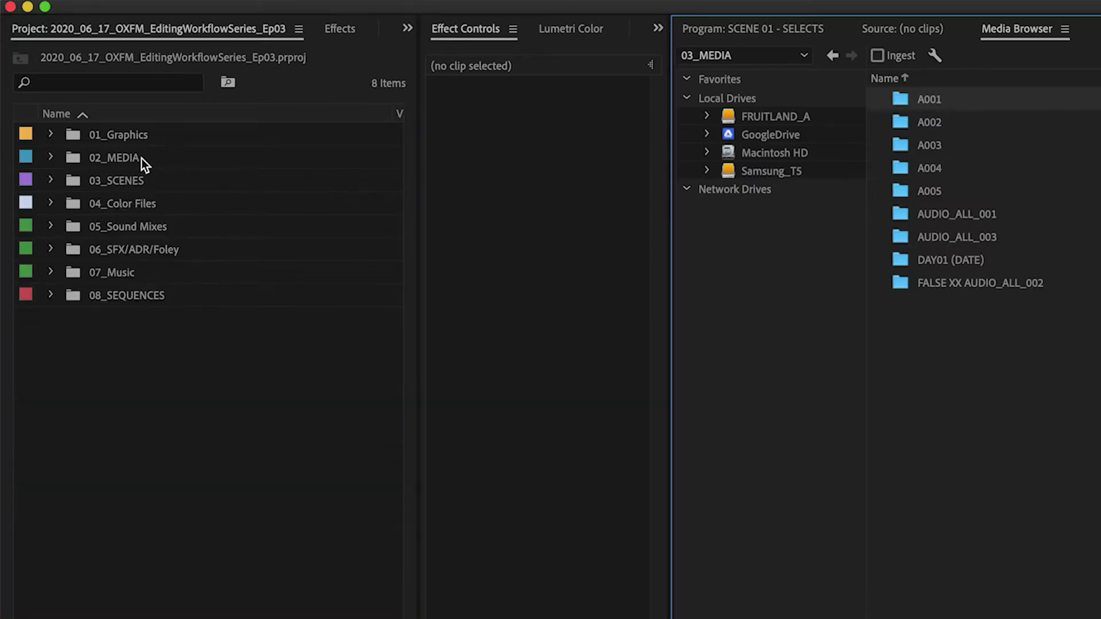
Import the A001–A005, AUDIO_ALL_001 and AUDIO_ALL_003 folders from the Media Browser into DAY01.
{"action": "left_click", "coordinate": [143, 162]}
{"action": "left_click", "coordinate": [51, 157]}
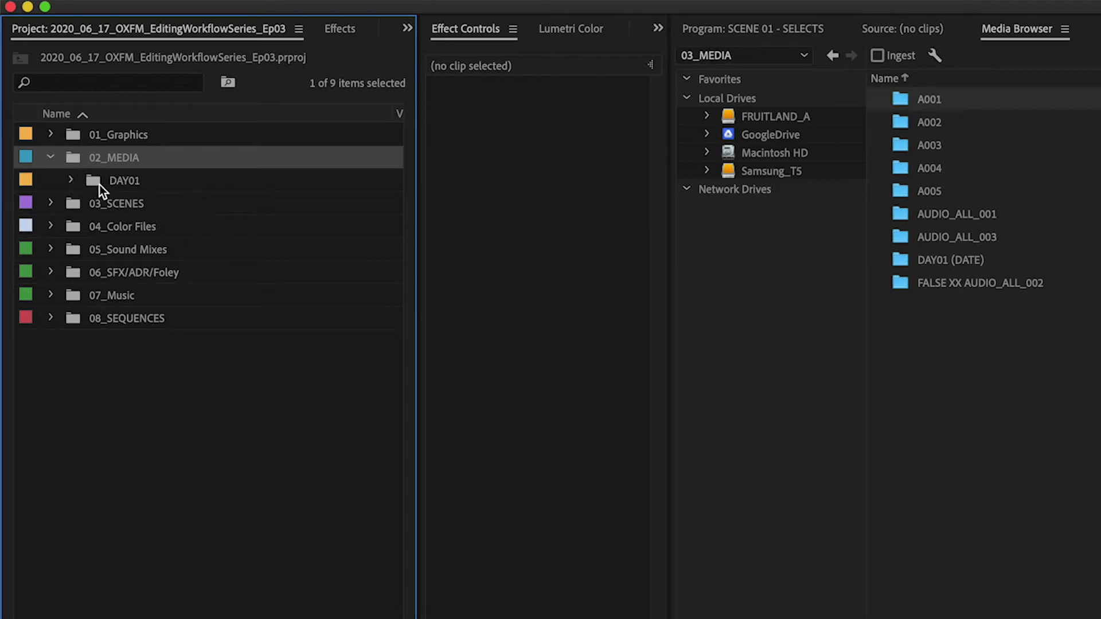
{"action": "left_click", "coordinate": [87, 181]}
{"action": "left_click", "coordinate": [919, 108]}
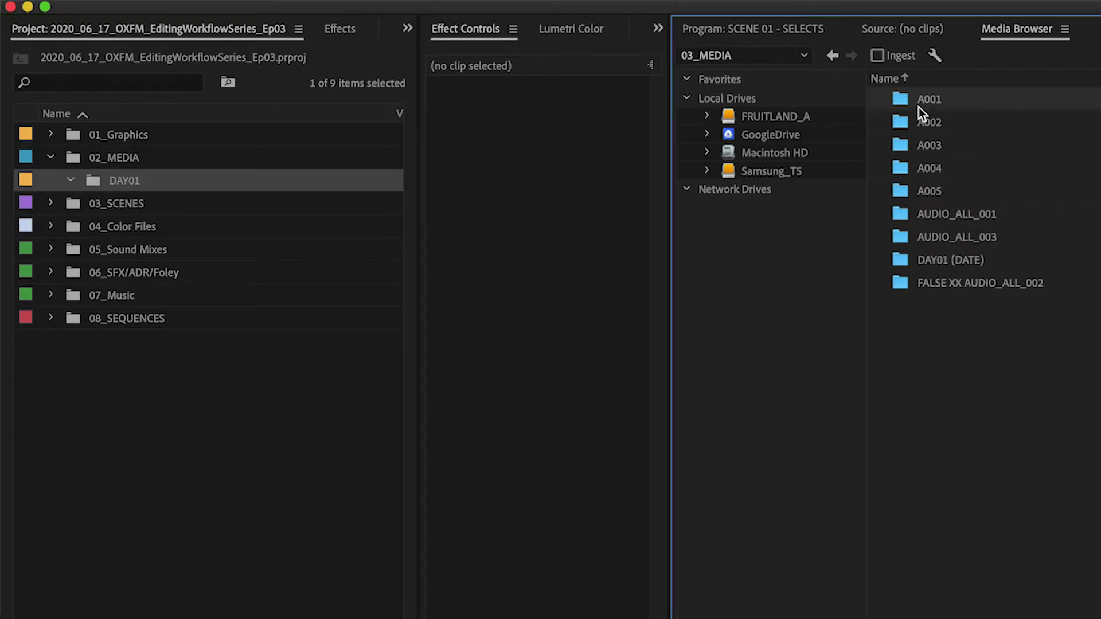
{"action": "left_click", "coordinate": [944, 236], "text": "shift"}
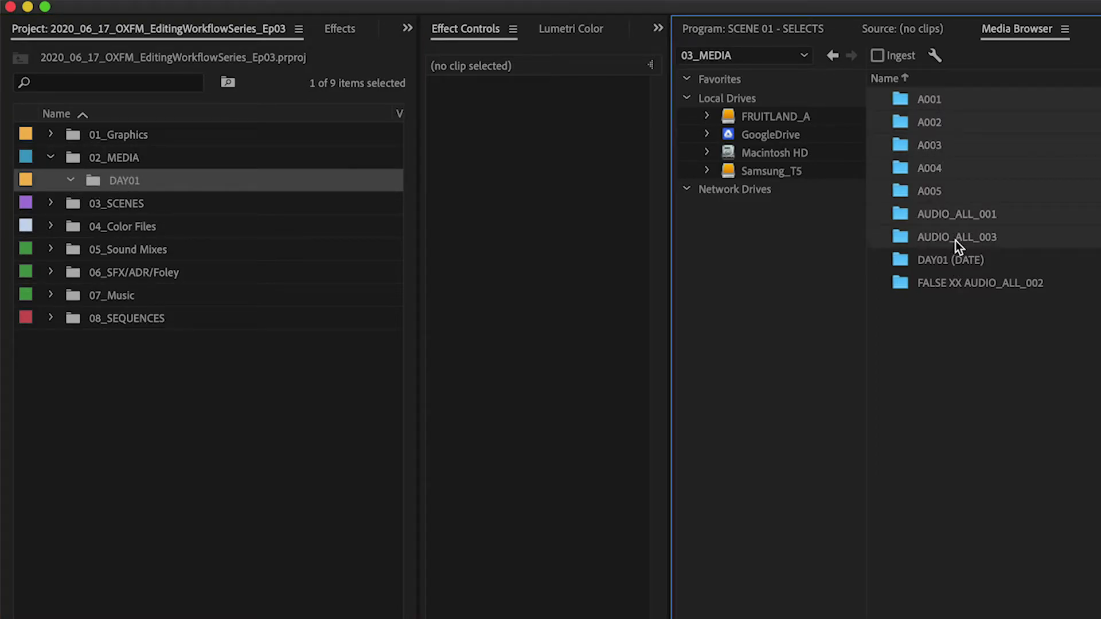
{"action": "right_click", "coordinate": [955, 240]}
{"action": "left_click", "coordinate": [989, 273]}
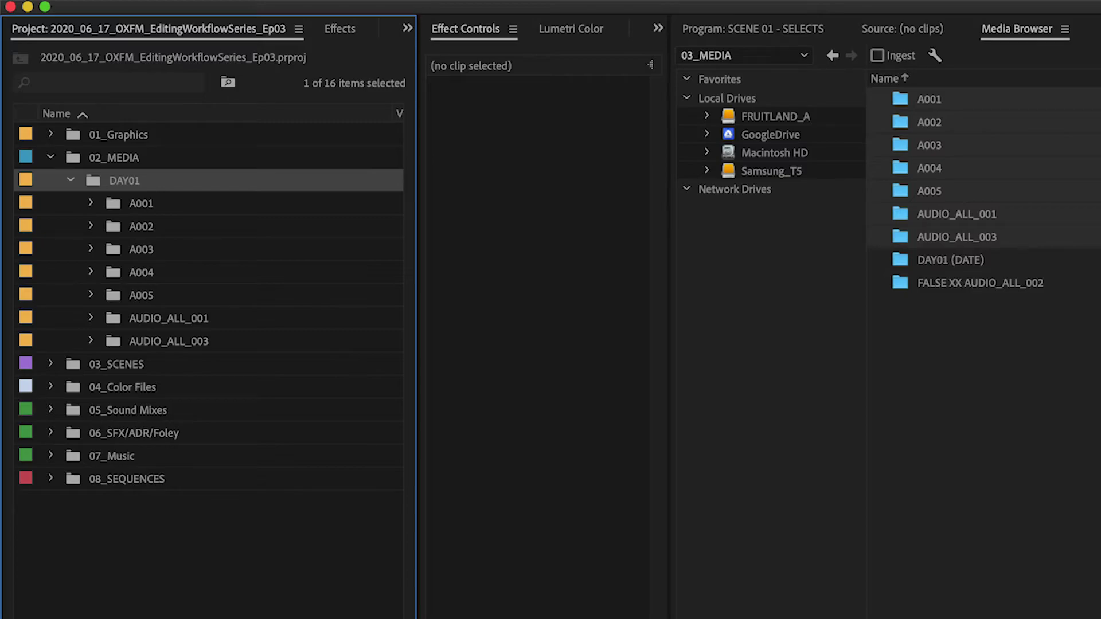
Create a new bin named VIDEO inside DAY01.
{"action": "left_click", "coordinate": [319, 617]}
{"action": "type", "text": "VIDEO"}
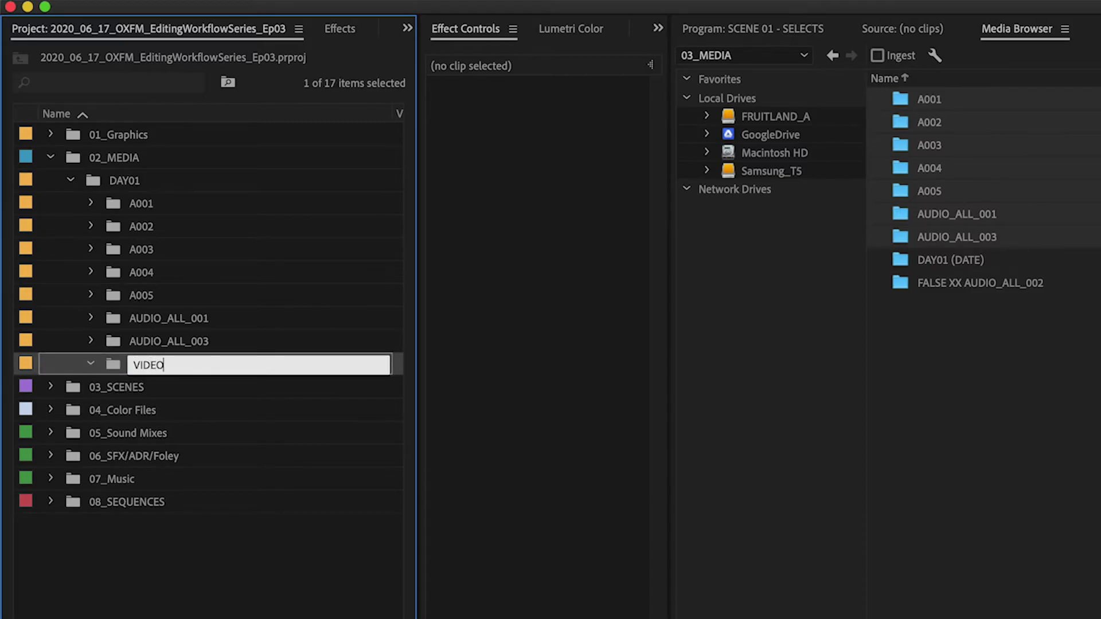
{"action": "key", "text": "Tab"}
{"action": "left_click", "coordinate": [151, 298]}
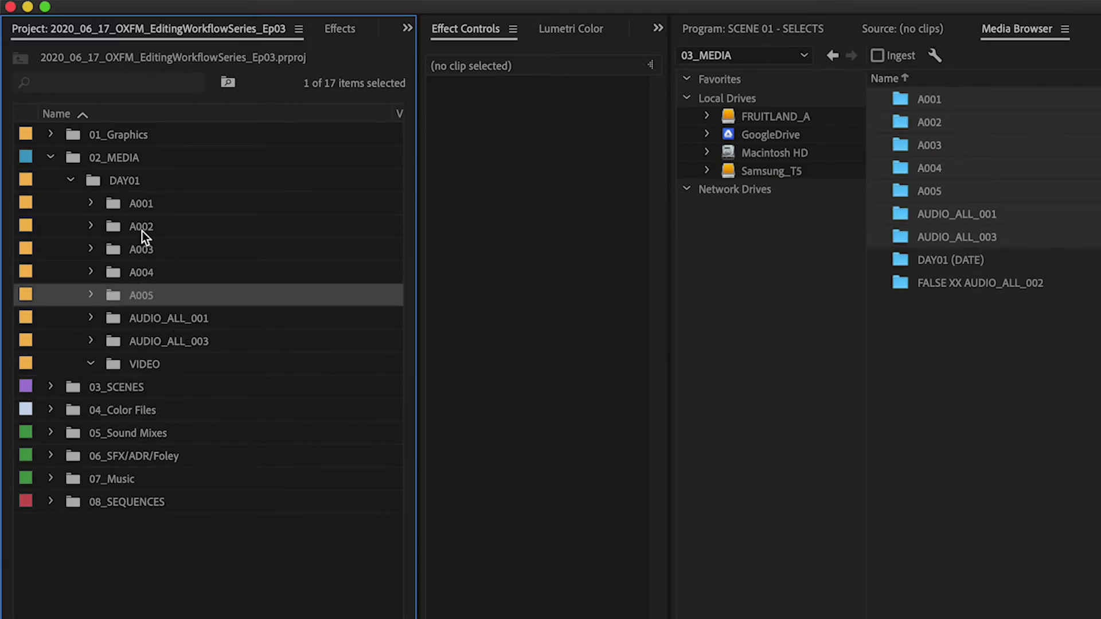
Move A001–A005 into VIDEO and both AUDIO_ALL bins into a new AUDIO bin.
{"action": "left_click", "coordinate": [148, 207], "text": "shift"}
{"action": "left_click_drag", "start_coordinate": [148, 207], "coordinate": [157, 370]}
{"action": "left_click", "coordinate": [319, 616]}
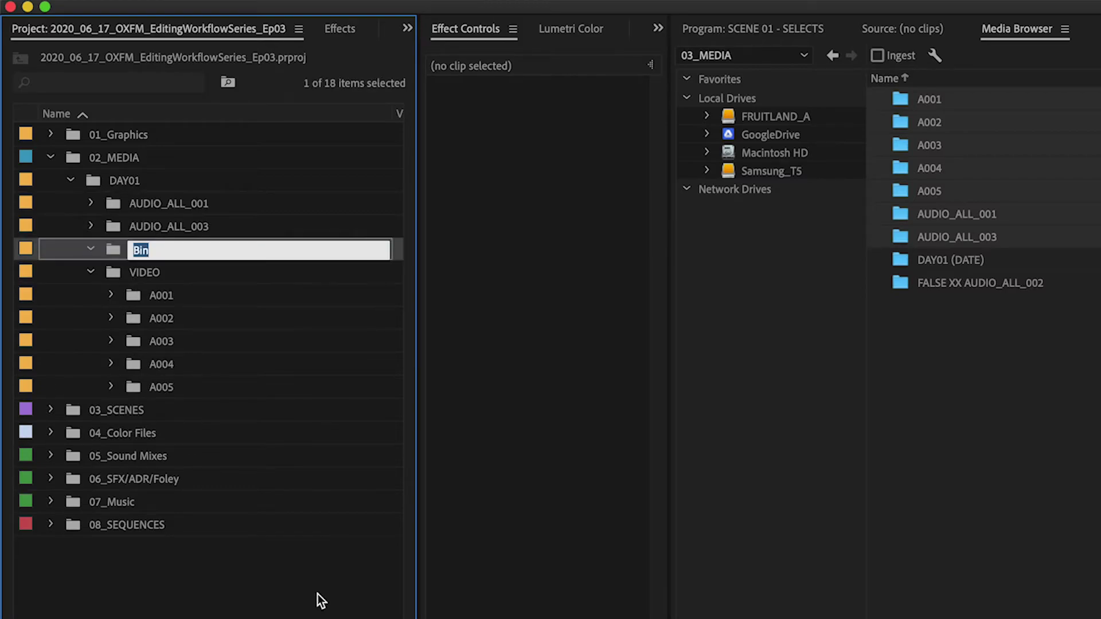
{"action": "type", "text": "AUDIO"}
{"action": "key", "text": "Tab"}
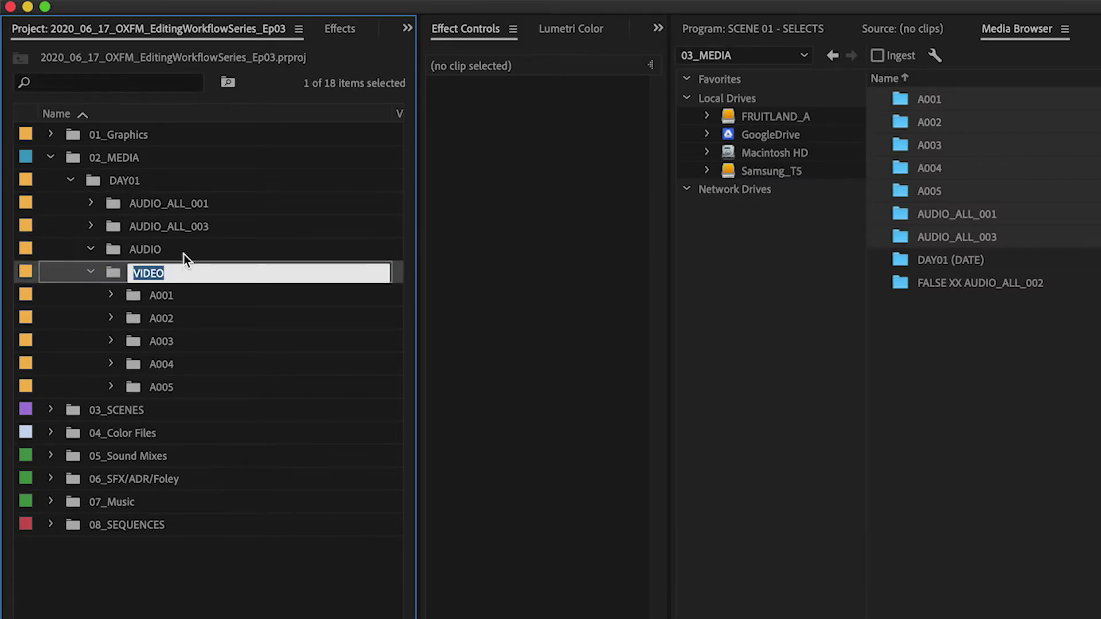
{"action": "left_click", "coordinate": [181, 226]}
{"action": "left_click", "coordinate": [180, 204], "text": "shift"}
{"action": "left_click_drag", "start_coordinate": [173, 225], "coordinate": [143, 250]}
Expand A001 and its Clip bin to list clips such as OXFM0346.MXF.
{"action": "left_click", "coordinate": [111, 295]}
{"action": "left_click", "coordinate": [131, 317]}
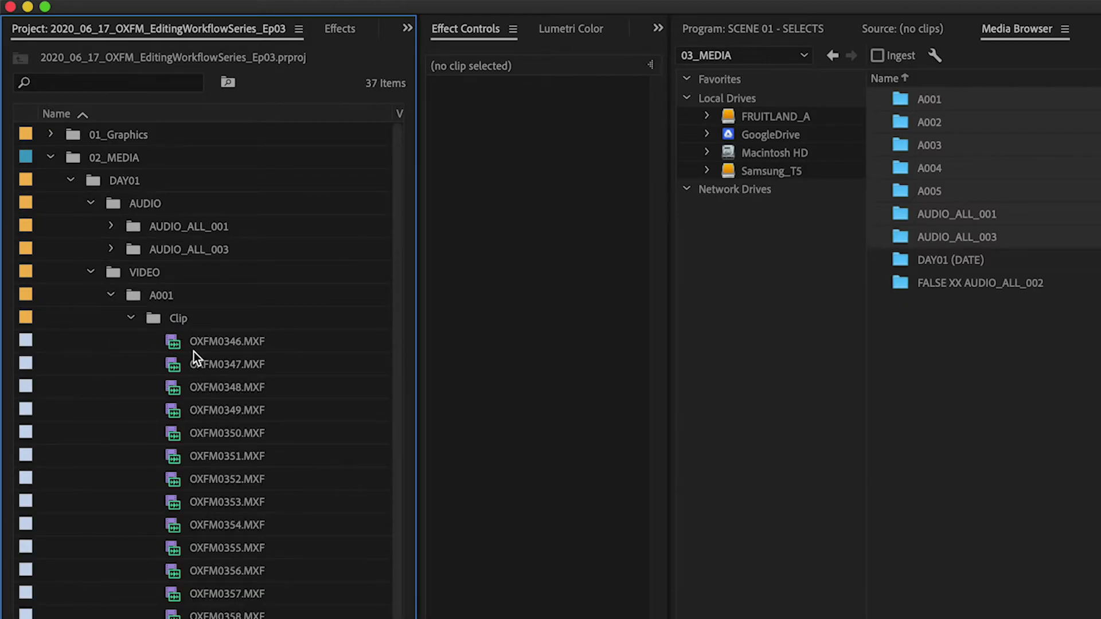
{"action": "left_click", "coordinate": [181, 342]}
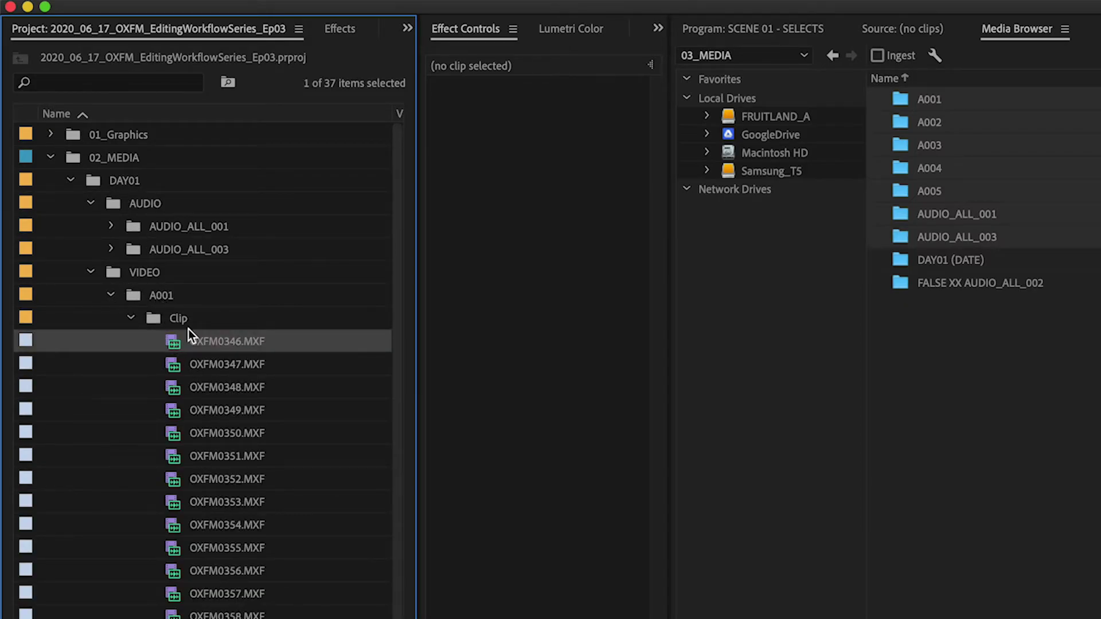
{"action": "key", "text": "Up"}
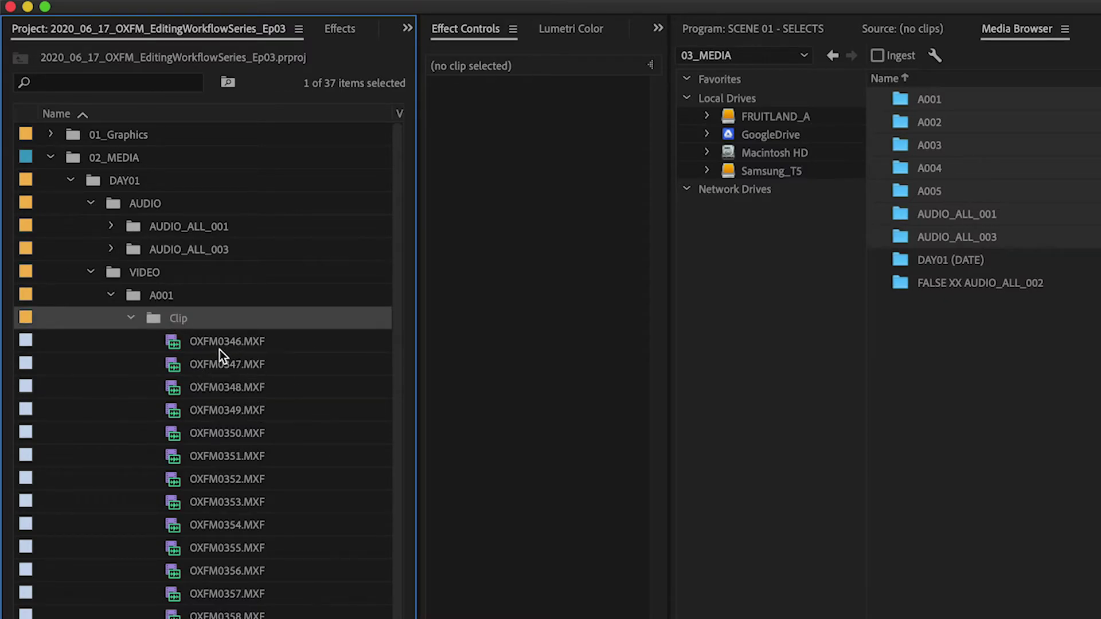
Open the Clip bin in its own tab in Icon View with enlarged thumbnails.
{"action": "double_click", "coordinate": [156, 324]}
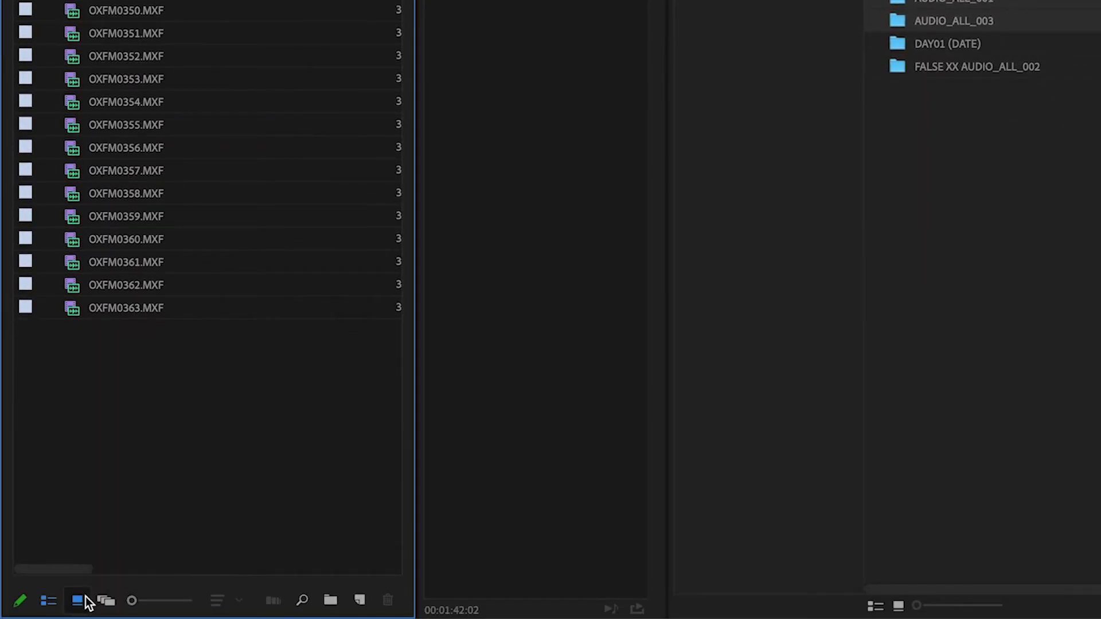
{"action": "left_click", "coordinate": [85, 599]}
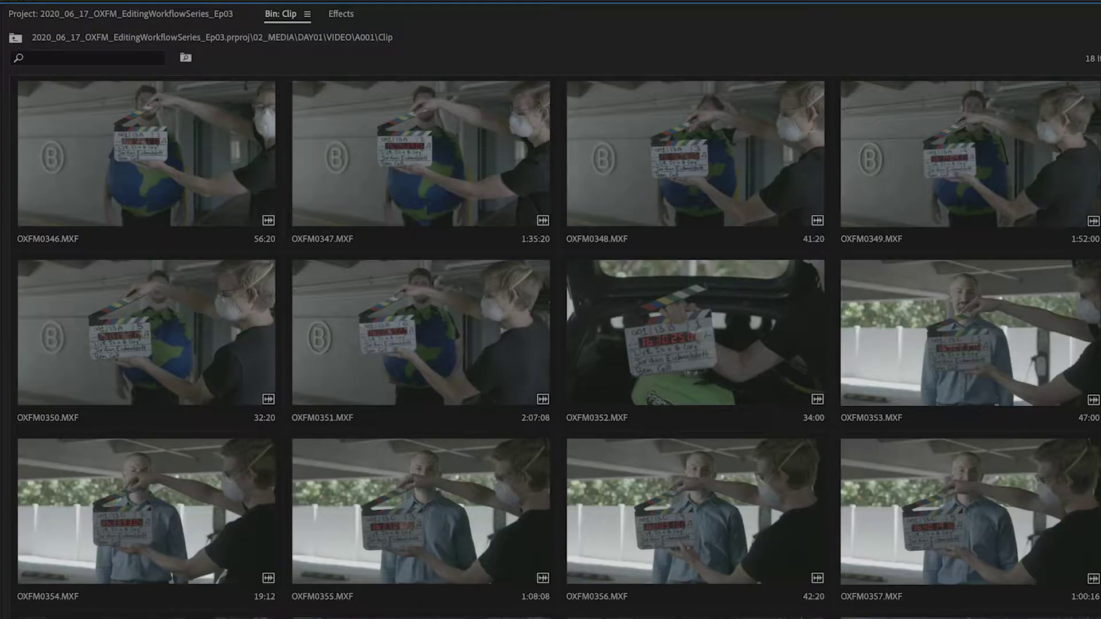
{"action": "key", "text": "shift+bracketright"}
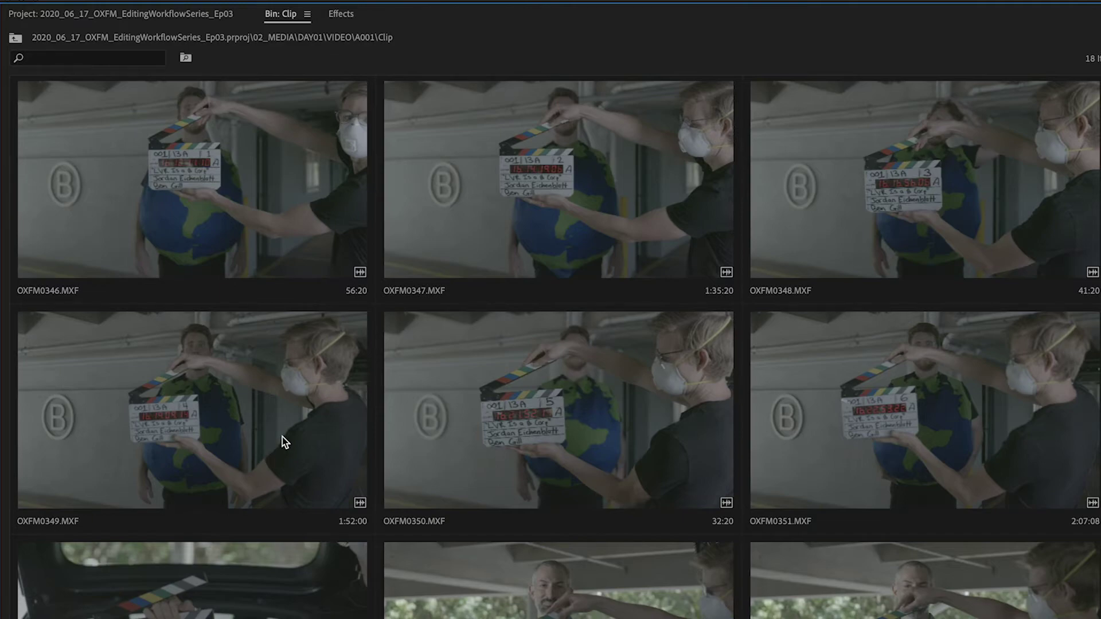
Rename the first clip, OXFM0346.MXF, to 13A-3, clear the next clip's name, and restore the panel size.
{"action": "left_click", "coordinate": [26, 179]}
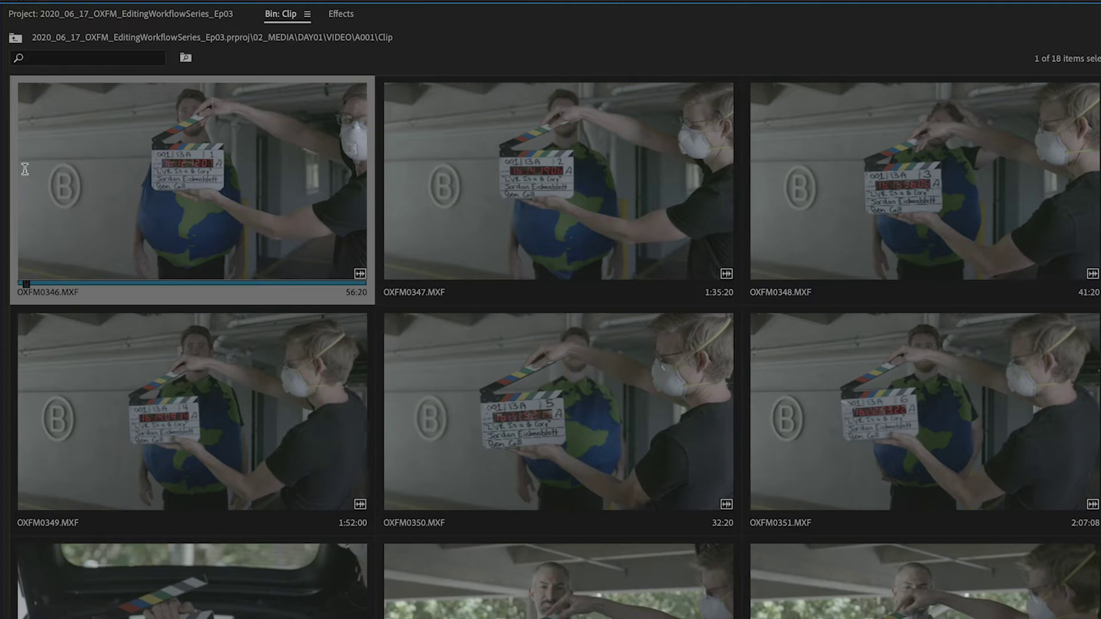
{"action": "key", "text": "Return"}
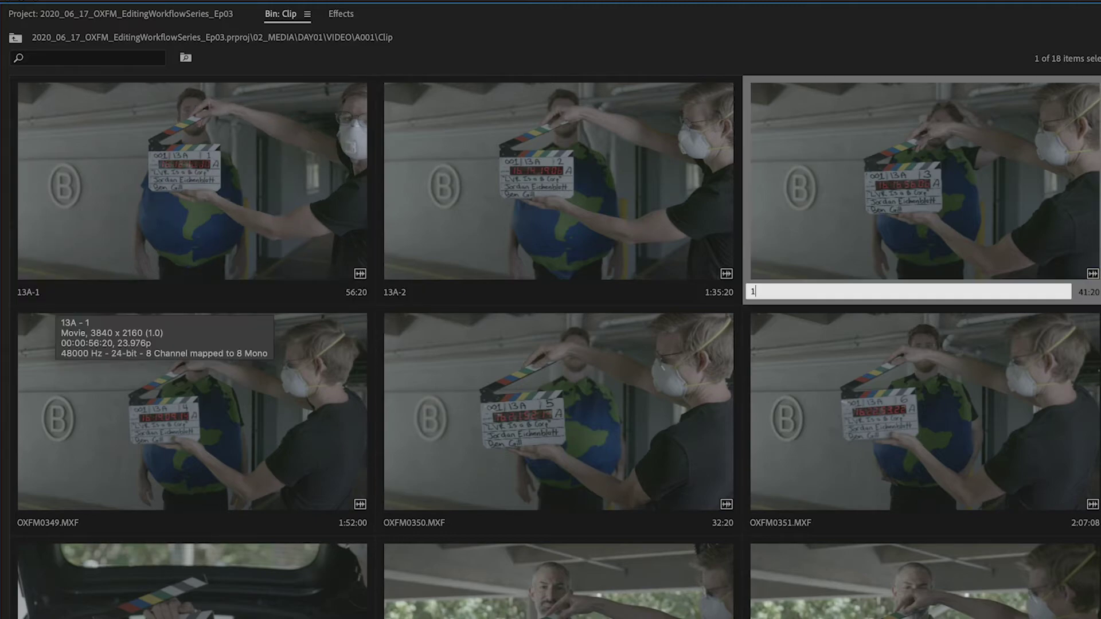
{"action": "type", "text": "13A-3"}
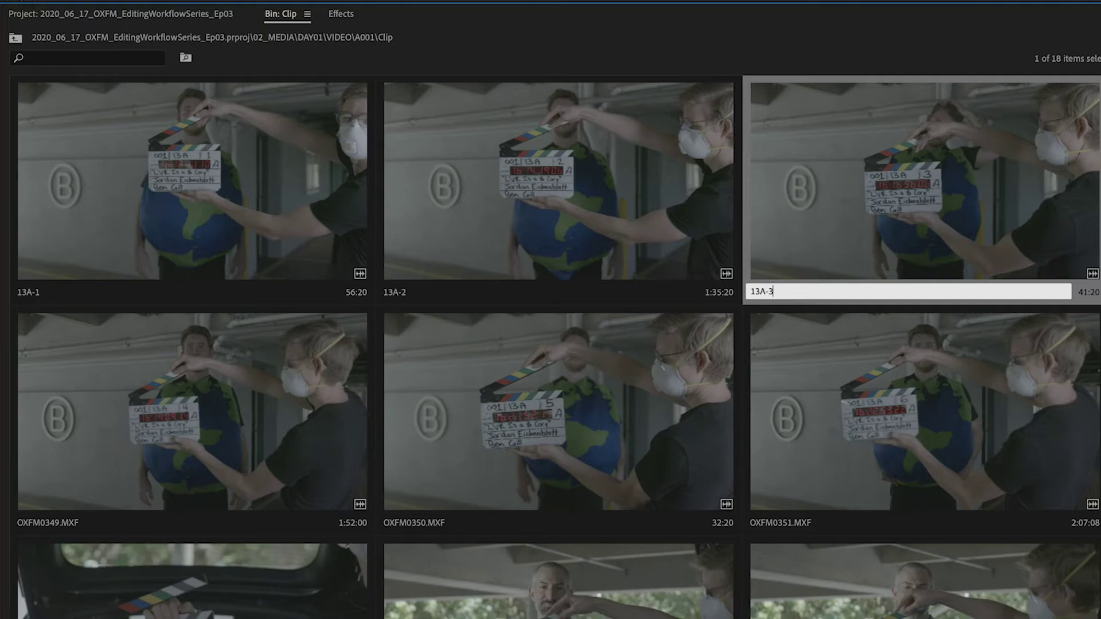
{"action": "key", "text": "Tab"}
{"action": "key", "text": "BackSpace"}
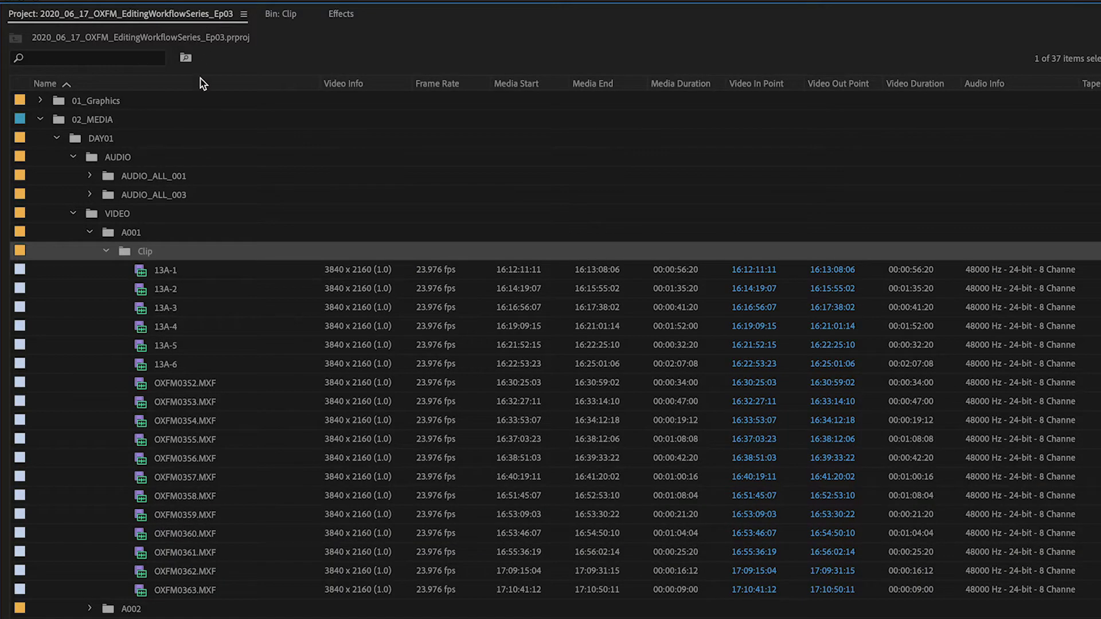
{"action": "key", "text": "grave"}
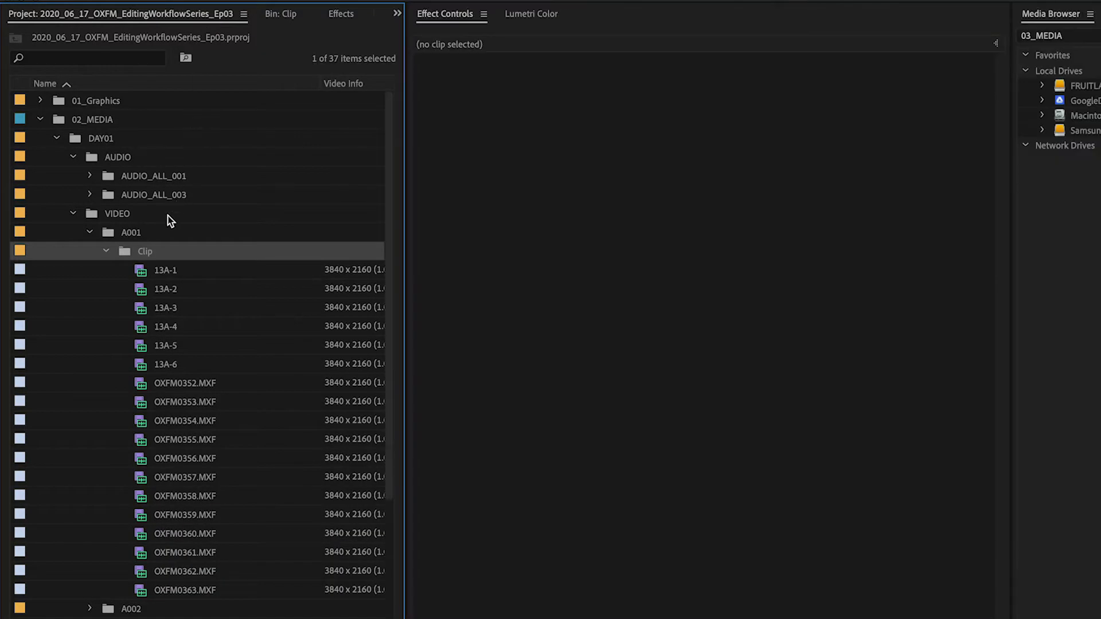
Load Bcorp-001.WAV in the Source monitor and move the playhead to the audio spike.
{"action": "left_click", "coordinate": [149, 273]}
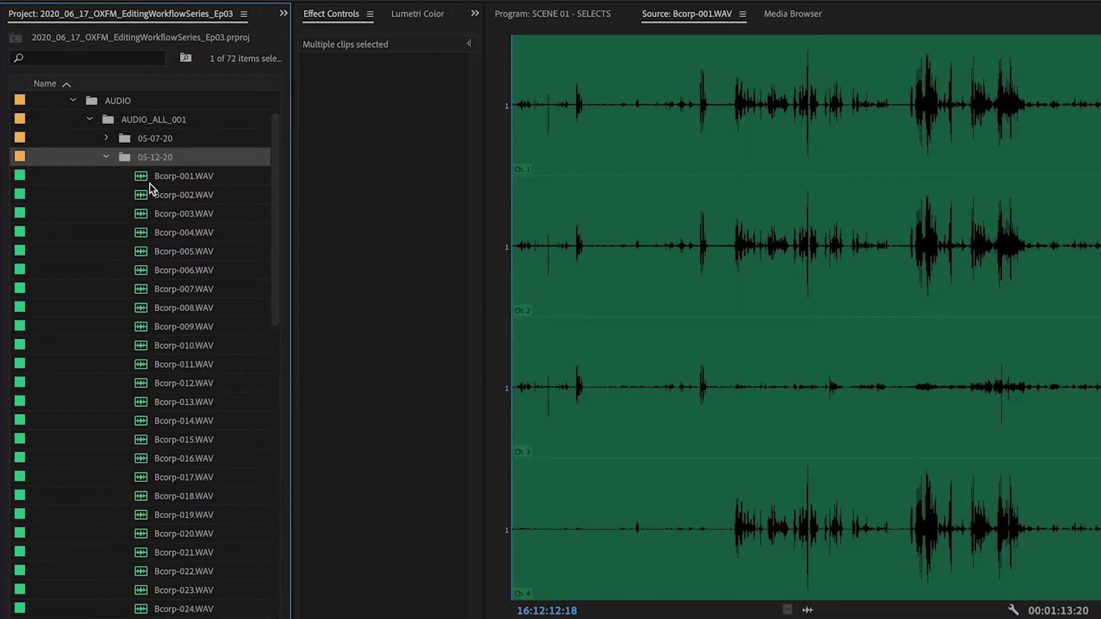
{"action": "double_click", "coordinate": [150, 176]}
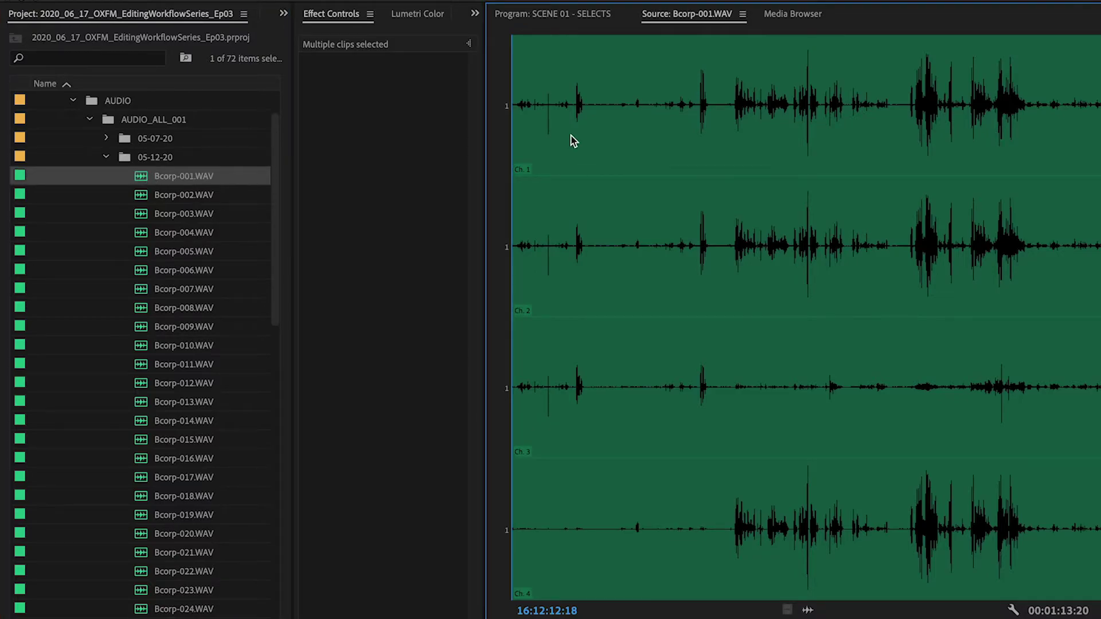
{"action": "left_click", "coordinate": [547, 118]}
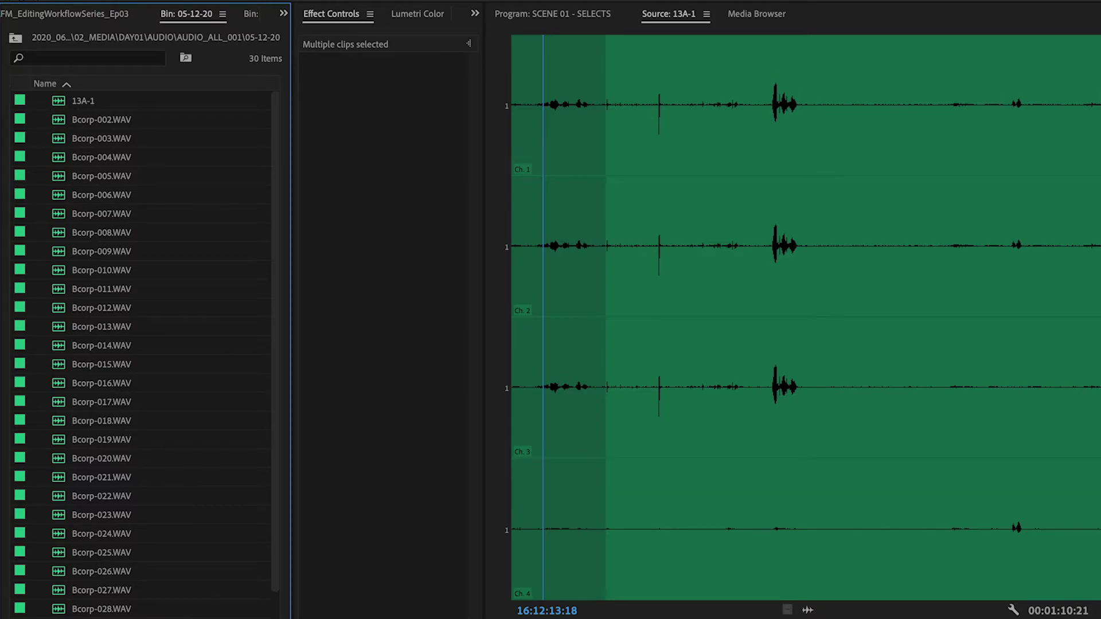
Rename the first audio clip to 13A-1 in thumbnail view and return to the full Project list.
{"action": "key", "text": "ctrl+Page_Down"}
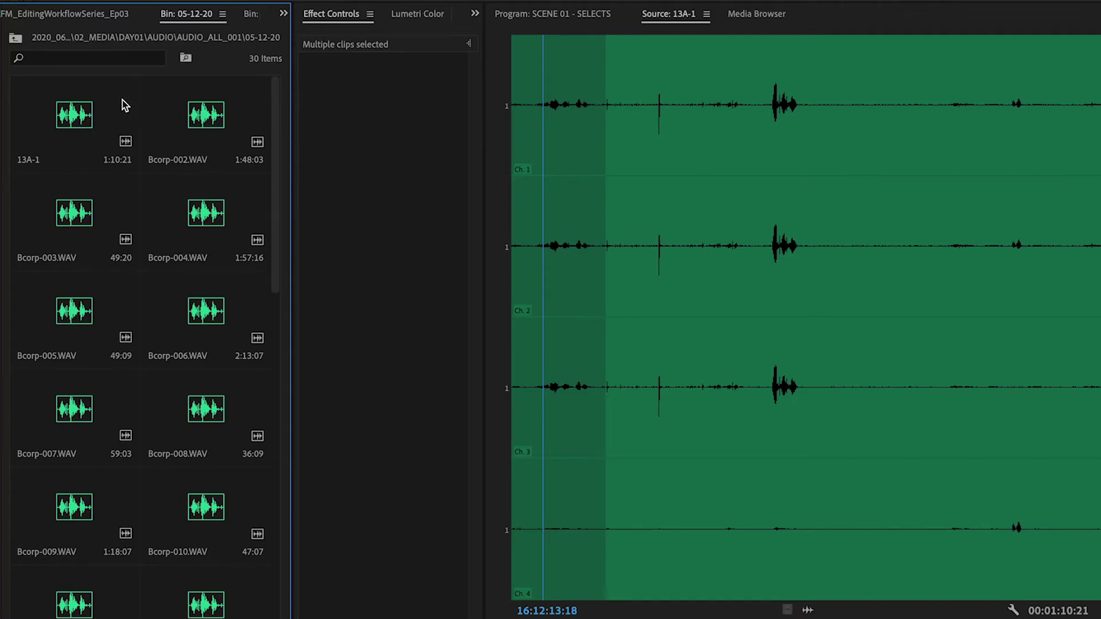
{"action": "key", "text": "Right"}
{"action": "key", "text": "Return"}
{"action": "key", "text": "Tab"}
{"action": "key", "text": "Tab"}
{"action": "key", "text": "Tab"}
{"action": "key", "text": "Tab"}
{"action": "key", "text": "Tab"}
{"action": "key", "text": "Tab"}
{"action": "key", "text": "Tab"}
{"action": "key", "text": "Tab"}
{"action": "key", "text": "Tab"}
{"action": "key", "text": "Tab"}
{"action": "key", "text": "Tab"}
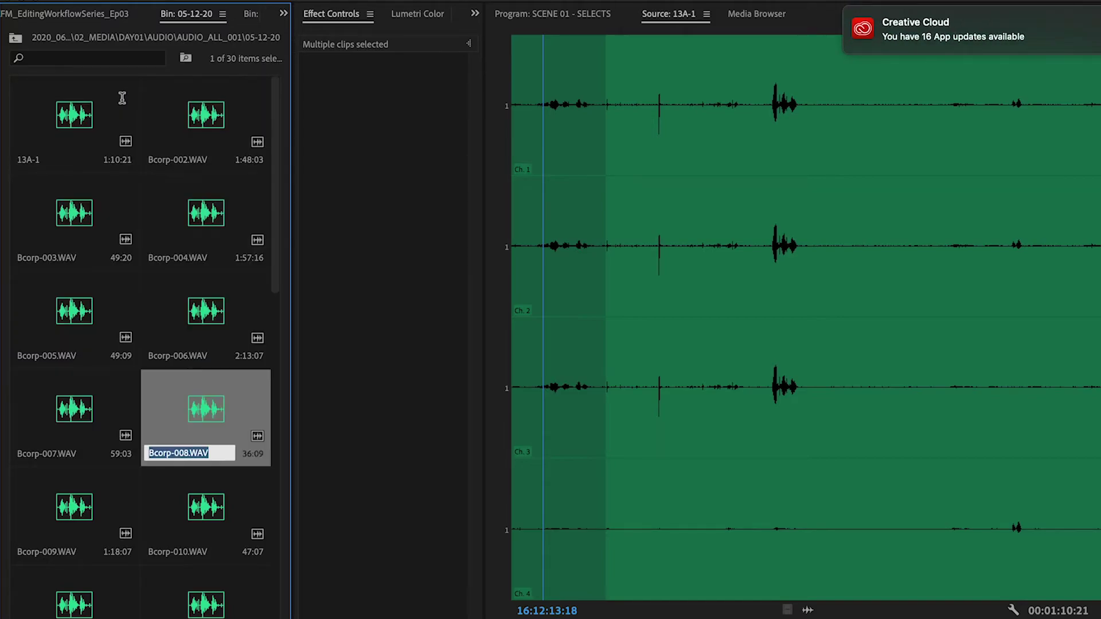
{"action": "key", "text": "Tab"}
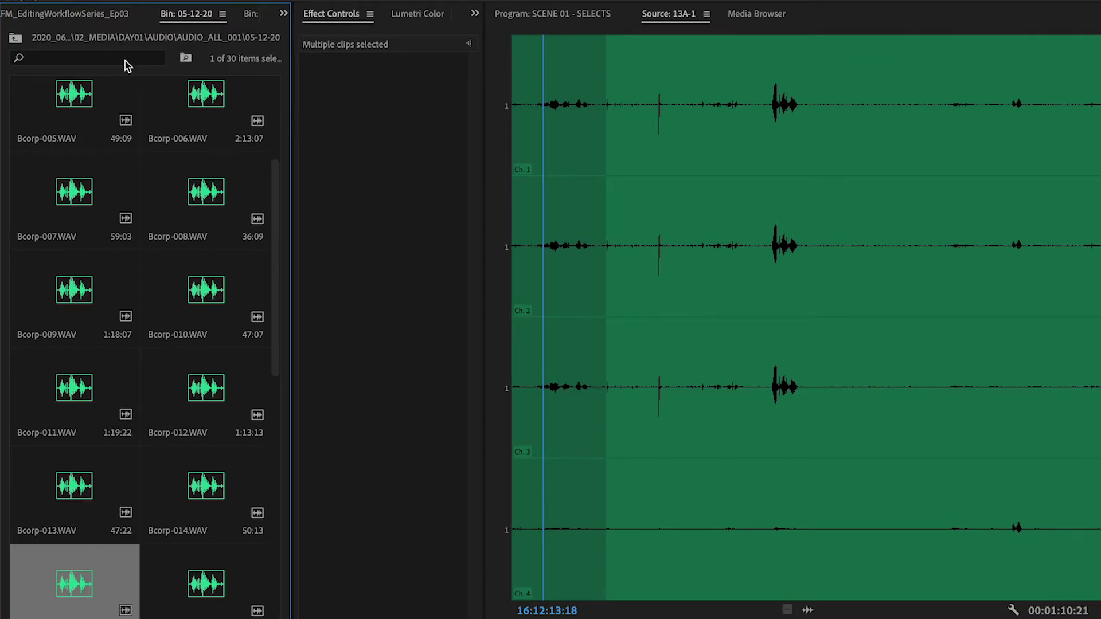
{"action": "left_click", "coordinate": [86, 15]}
Try merging the 13A-1 video clip synced on timecode, keeping the camera audio.
{"action": "scroll", "coordinate": [182, 308], "scroll_direction": "down", "scroll_amount": 5}
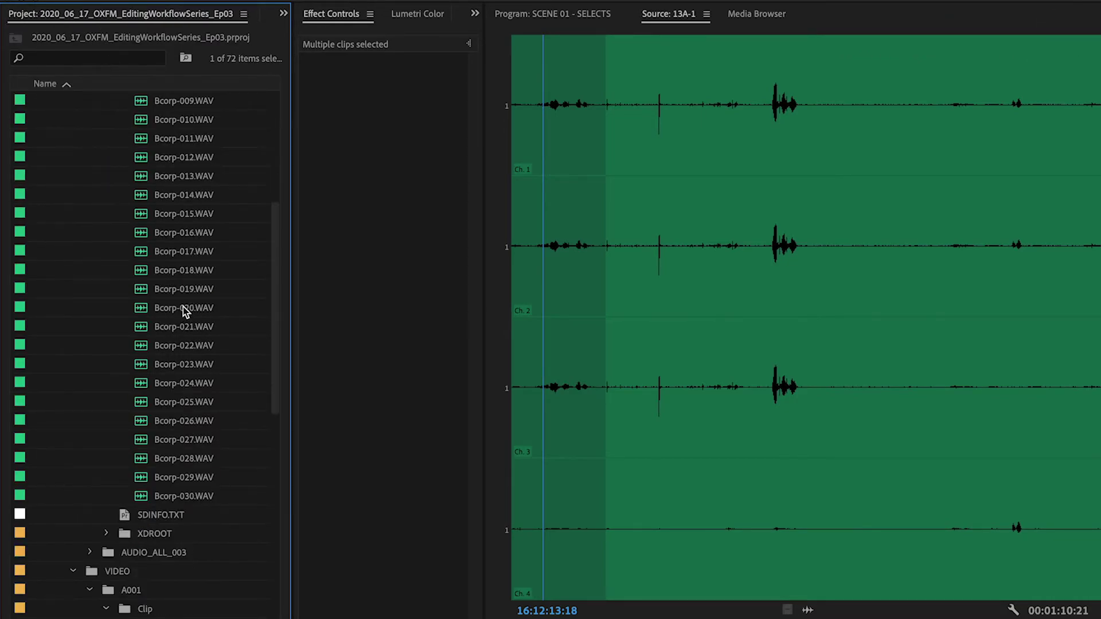
{"action": "scroll", "coordinate": [197, 270], "scroll_direction": "up", "scroll_amount": 5}
{"action": "scroll", "coordinate": [208, 353], "scroll_direction": "down", "scroll_amount": 10}
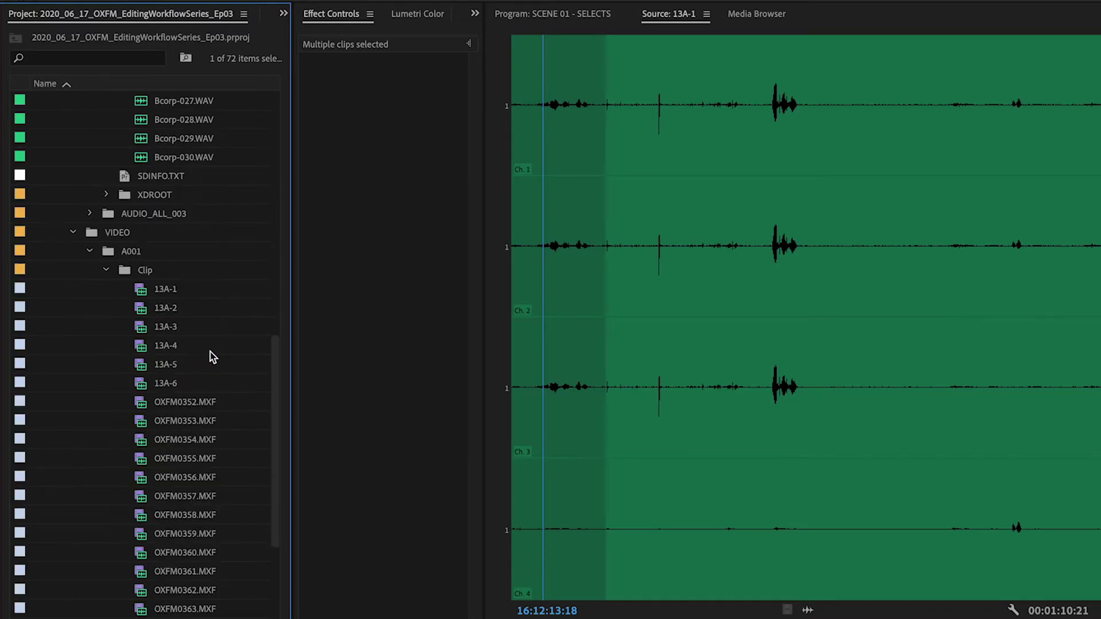
{"action": "right_click", "coordinate": [174, 294]}
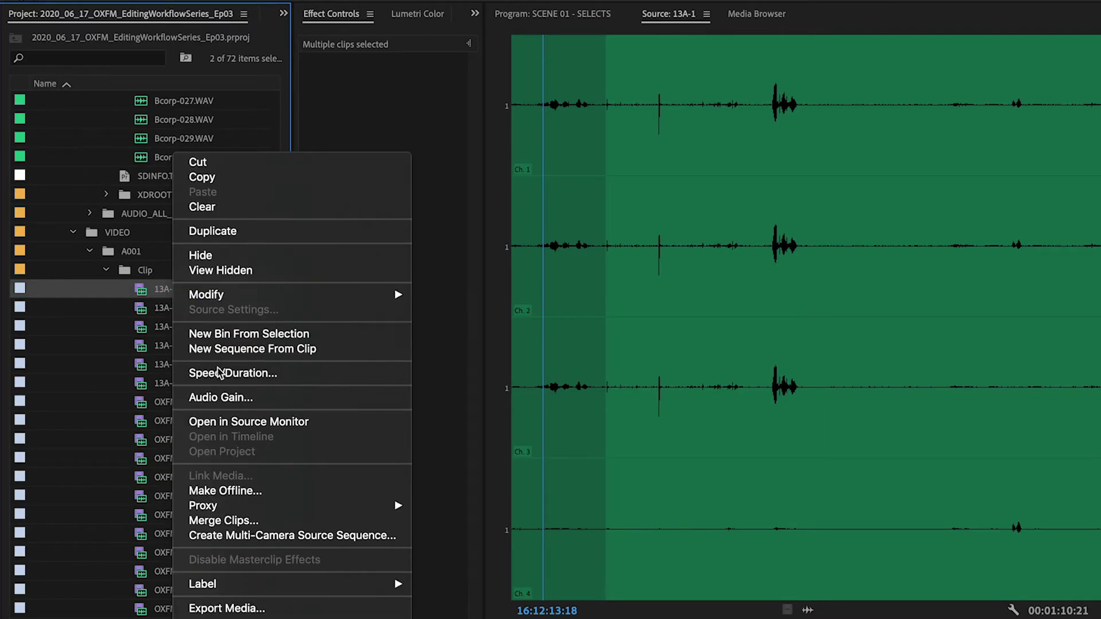
{"action": "left_click", "coordinate": [231, 525]}
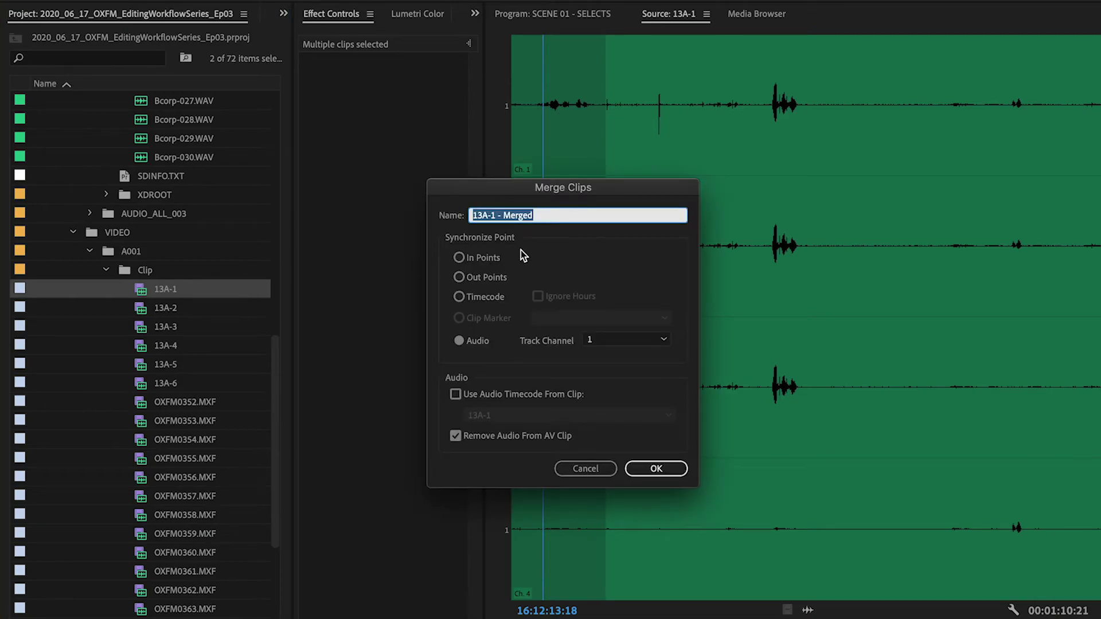
{"action": "left_click", "coordinate": [485, 298]}
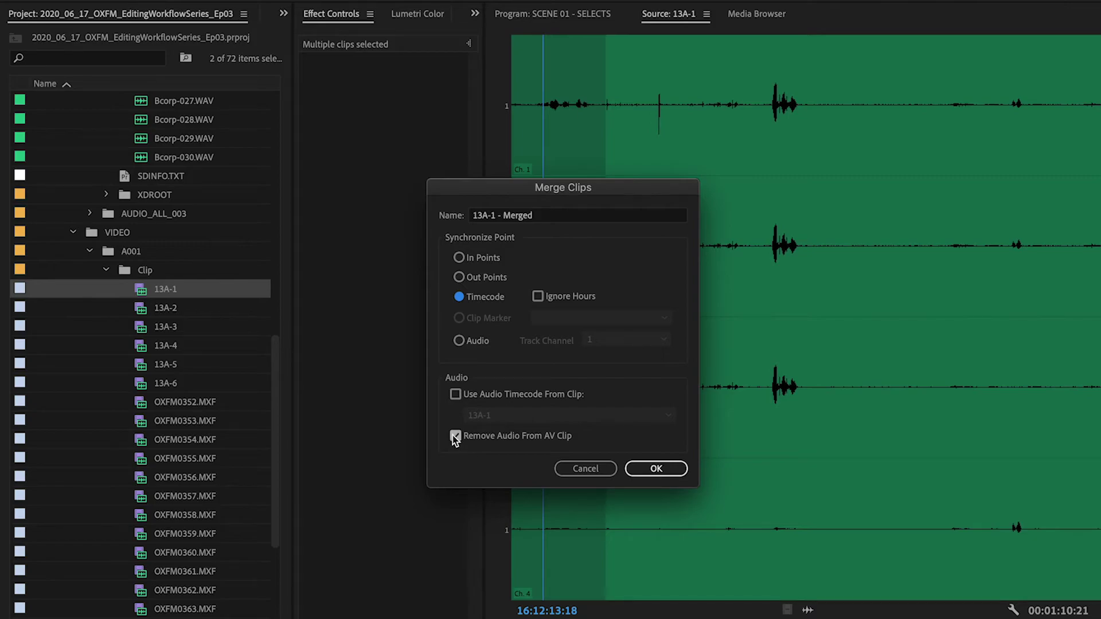
{"action": "left_click", "coordinate": [497, 437]}
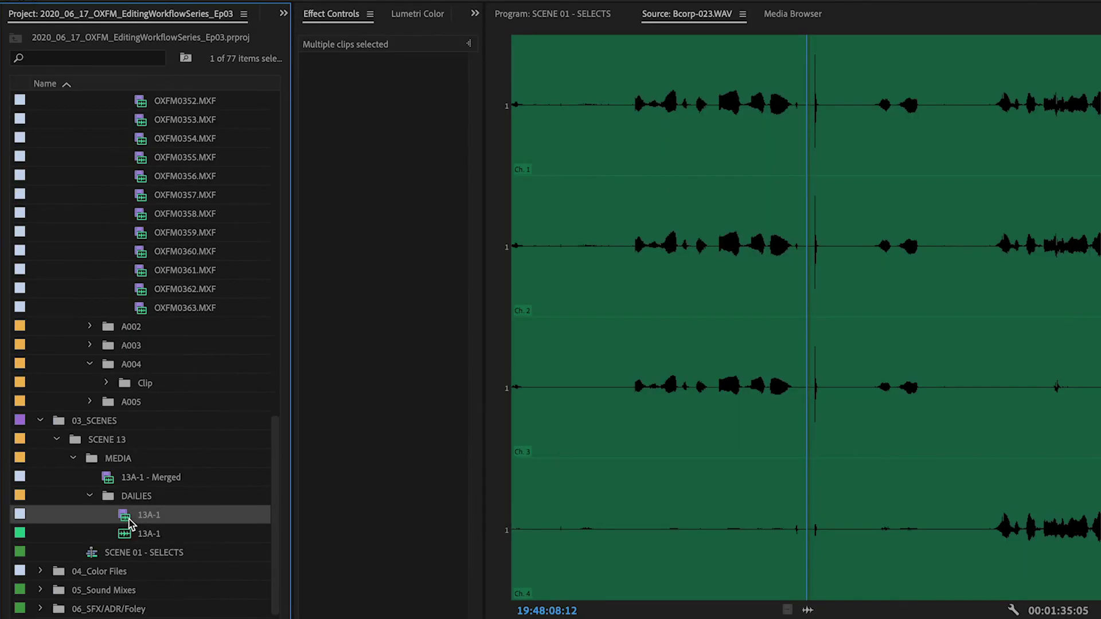
Merge the 13A-1 video and audio clips synced on audio, with Track Channel set to Mix Down.
{"action": "double_click", "coordinate": [128, 518]}
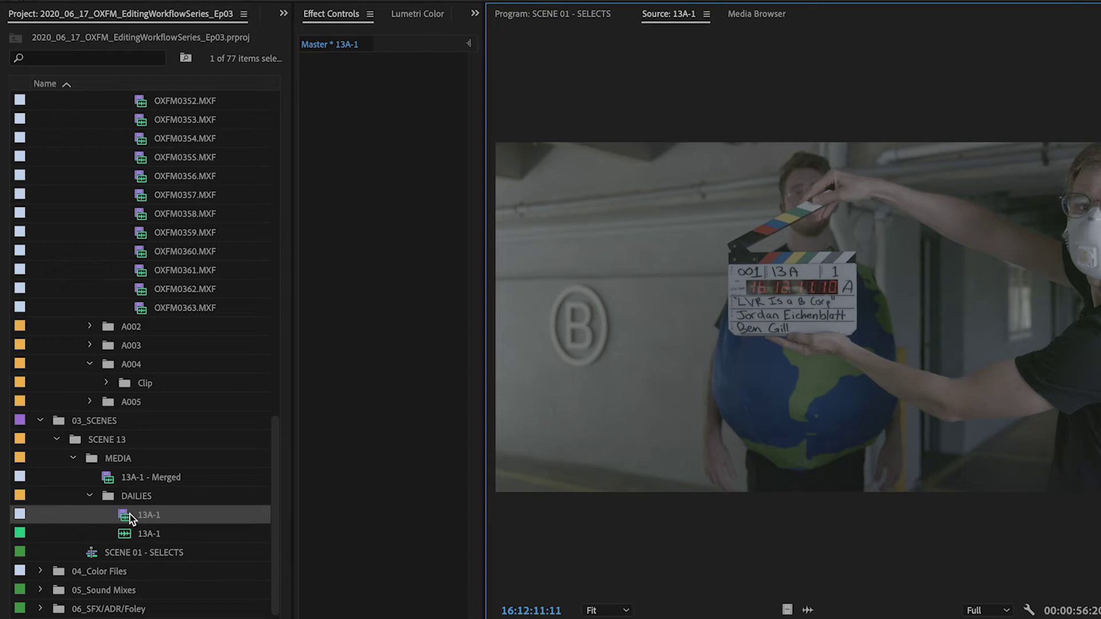
{"action": "left_click", "coordinate": [125, 536], "text": "shift"}
{"action": "right_click", "coordinate": [125, 536]}
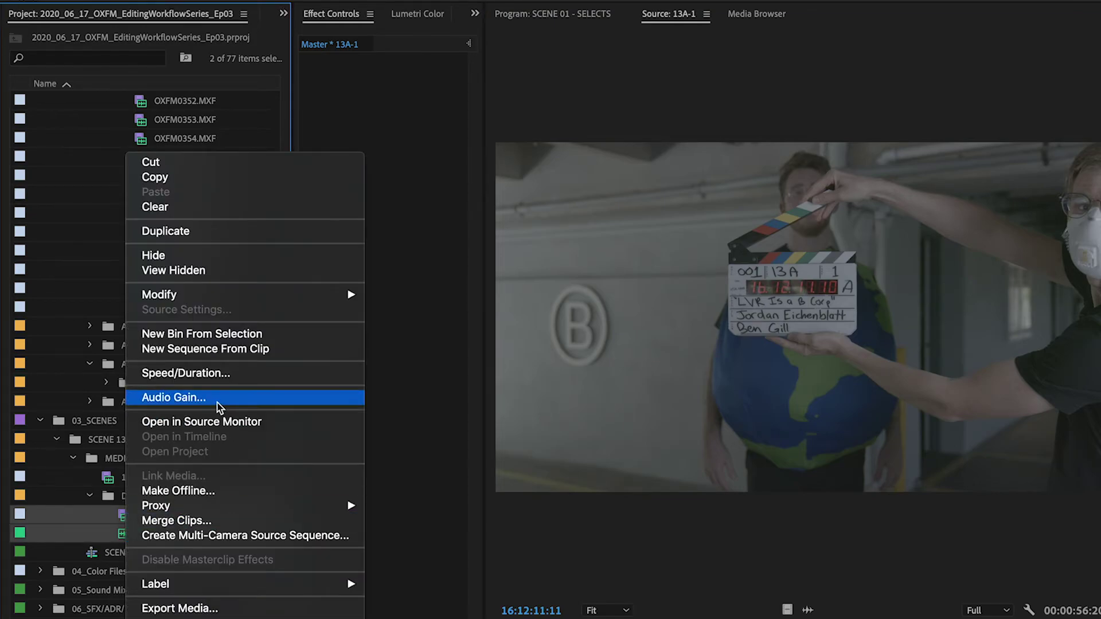
{"action": "left_click", "coordinate": [220, 523]}
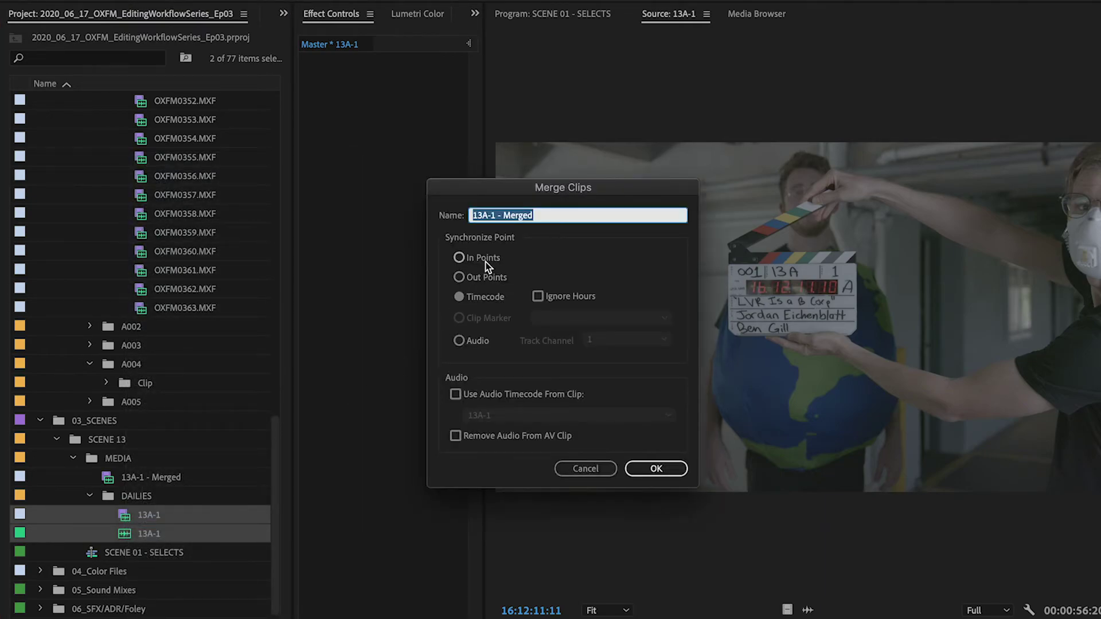
{"action": "left_click", "coordinate": [479, 341]}
{"action": "left_click", "coordinate": [596, 340]}
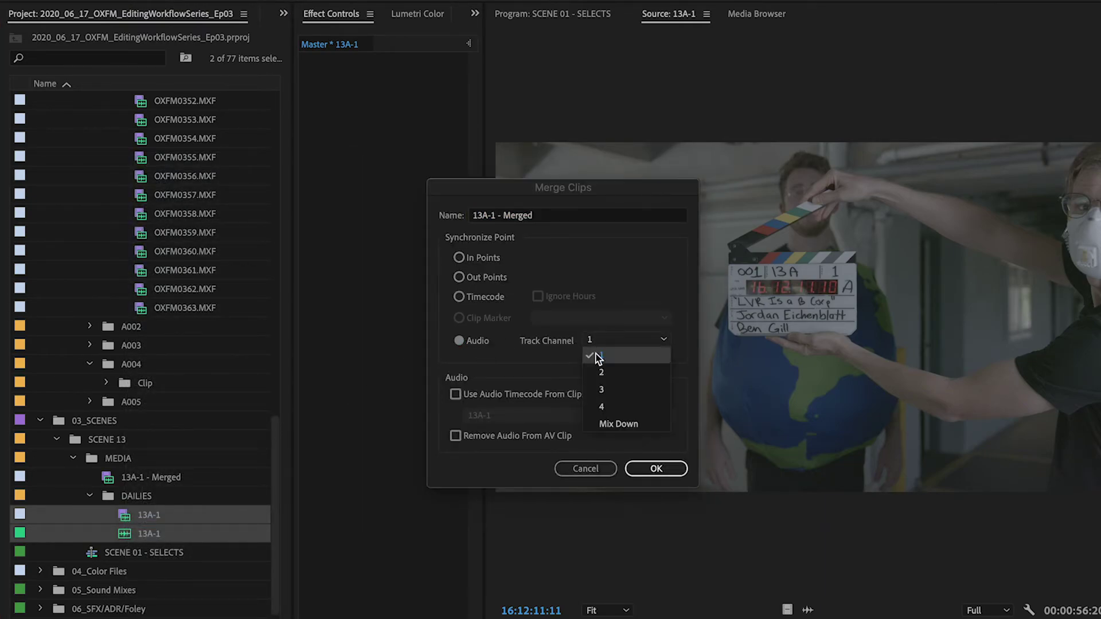
{"action": "left_click", "coordinate": [618, 340]}
{"action": "left_click", "coordinate": [618, 339]}
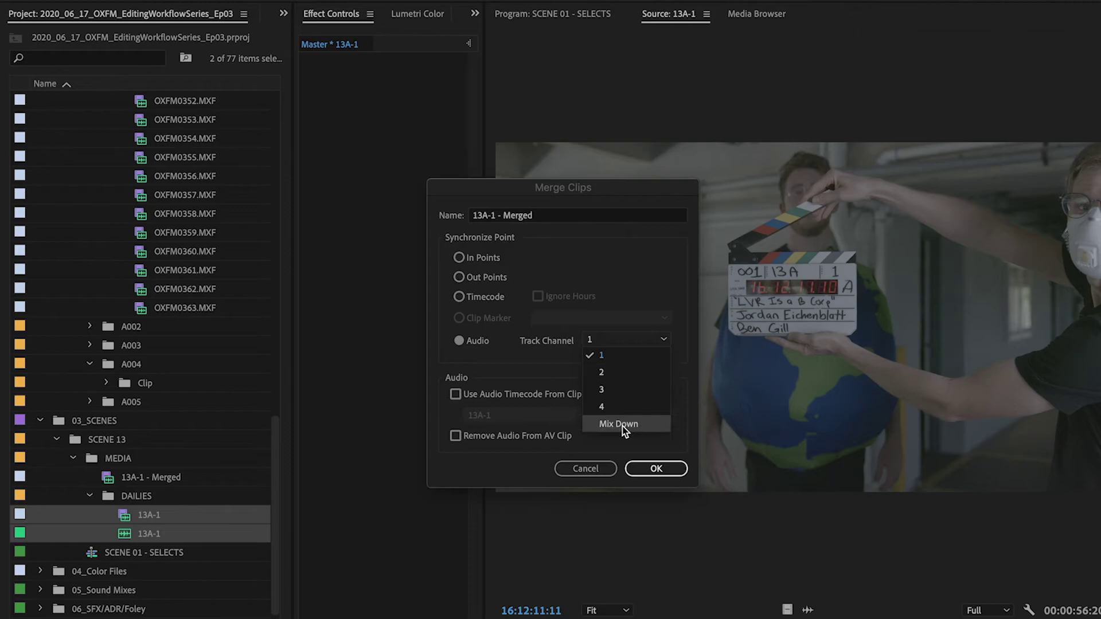
{"action": "left_click", "coordinate": [621, 424]}
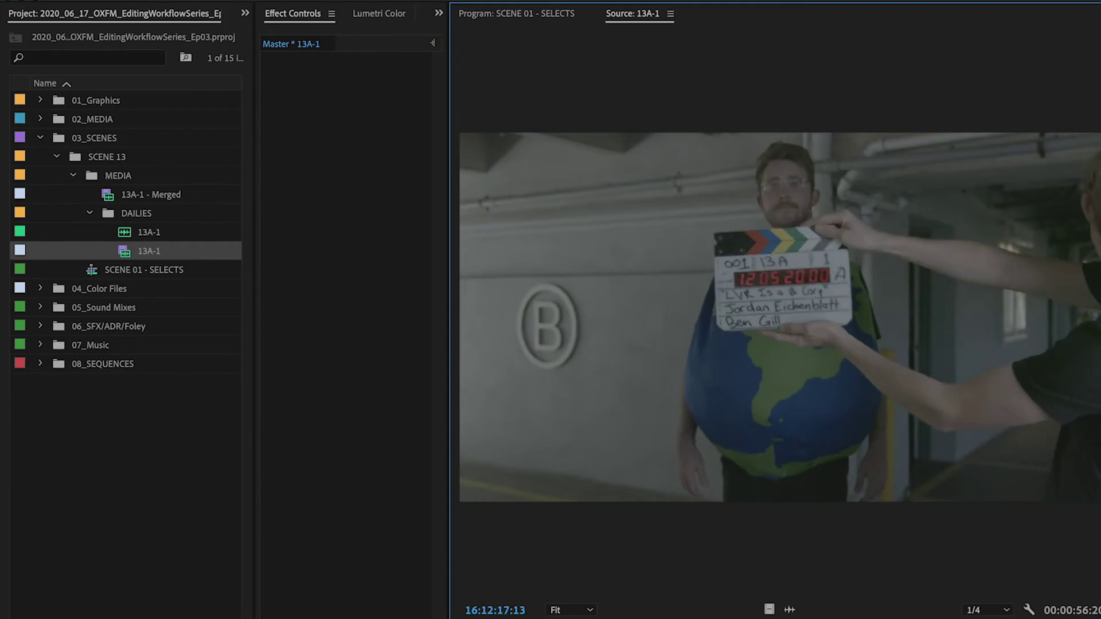
Stop playback and step frame by frame to the slate clap frame.
{"action": "key", "text": "space"}
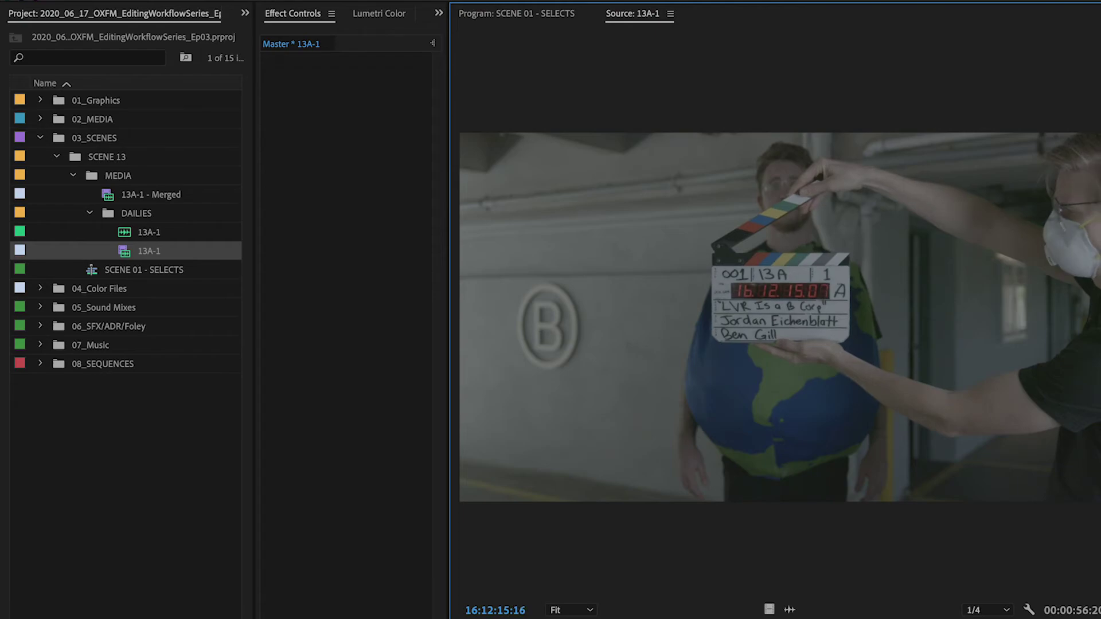
{"action": "key", "text": "Left"}
{"action": "key", "text": "Left"}
{"action": "key", "text": "Left"}
{"action": "key", "text": "Left"}
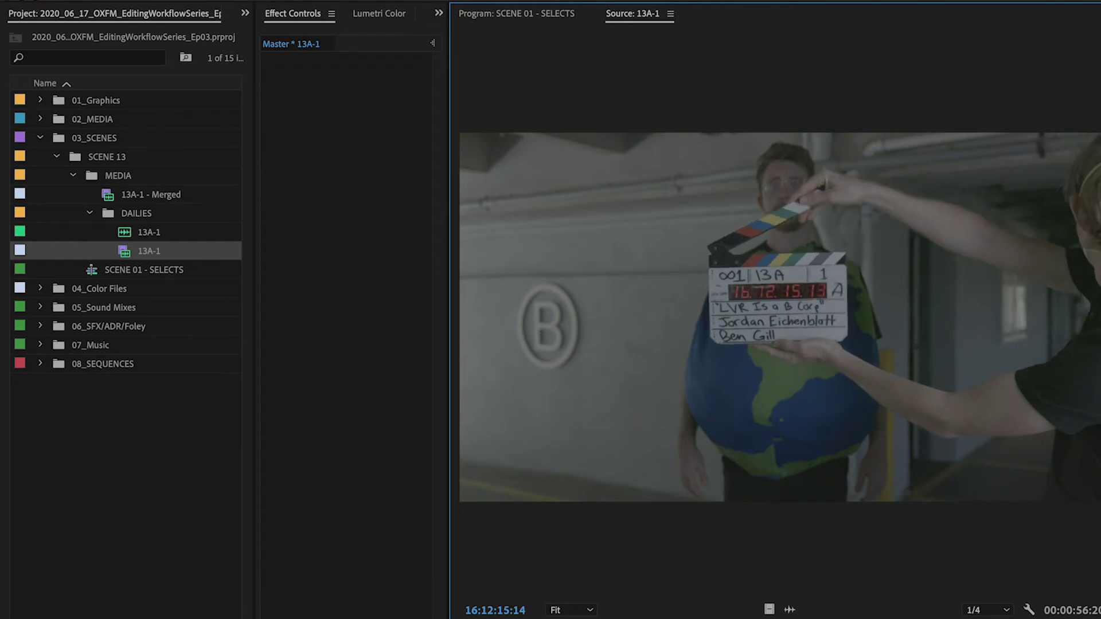
{"action": "key", "text": "Right"}
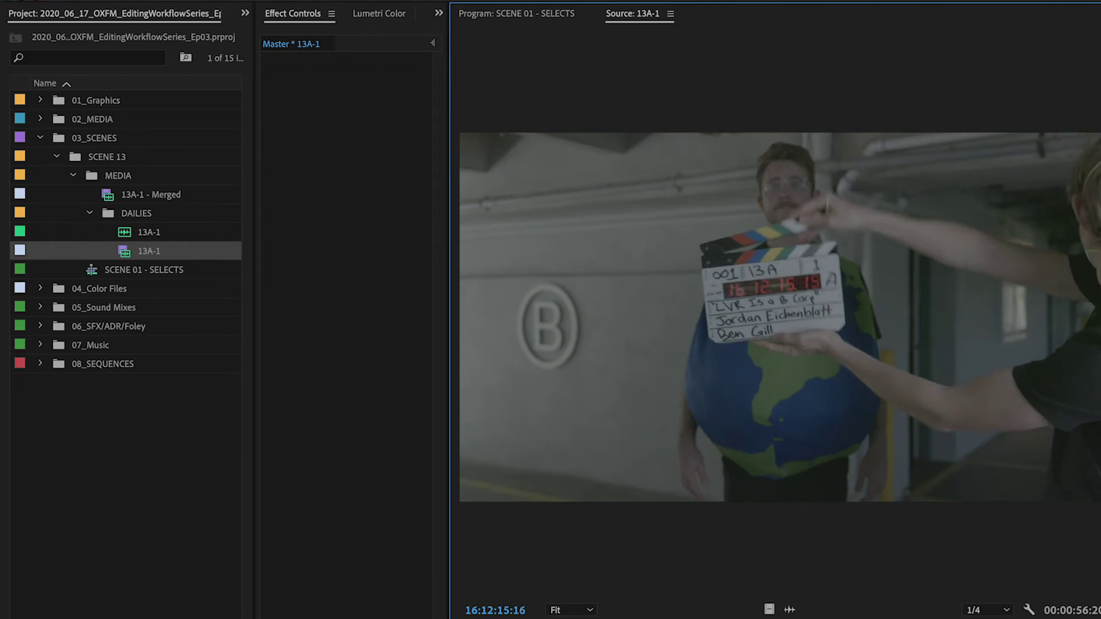
{"action": "key", "text": "Right"}
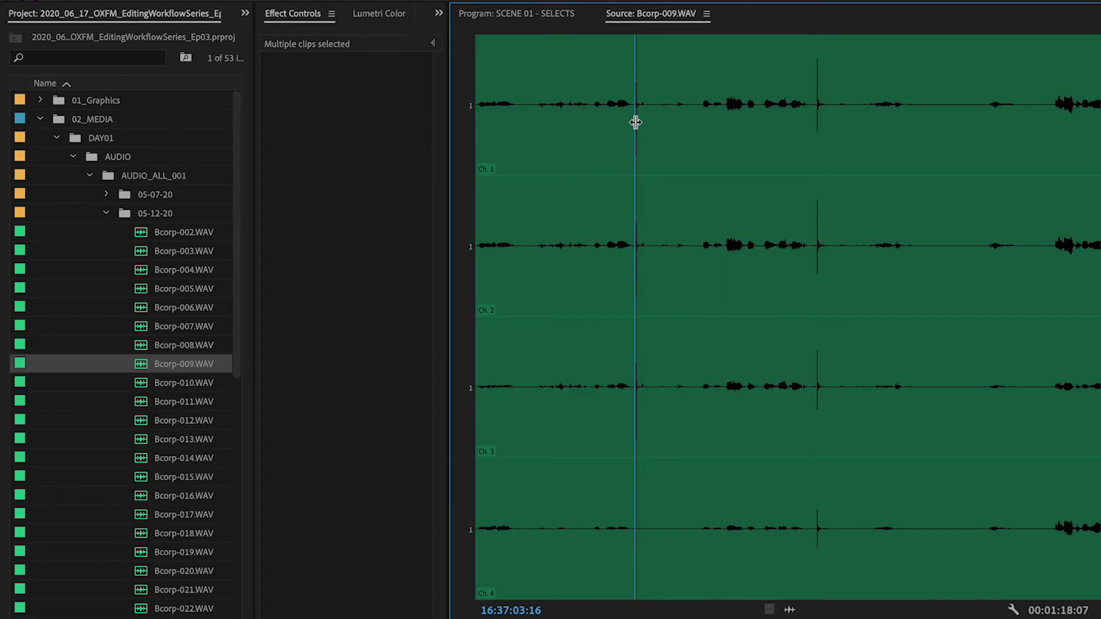
Mark an In point at the clap, confirm the 13A-1 merge, and check DAY01's audio clips.
{"action": "key", "text": "i"}
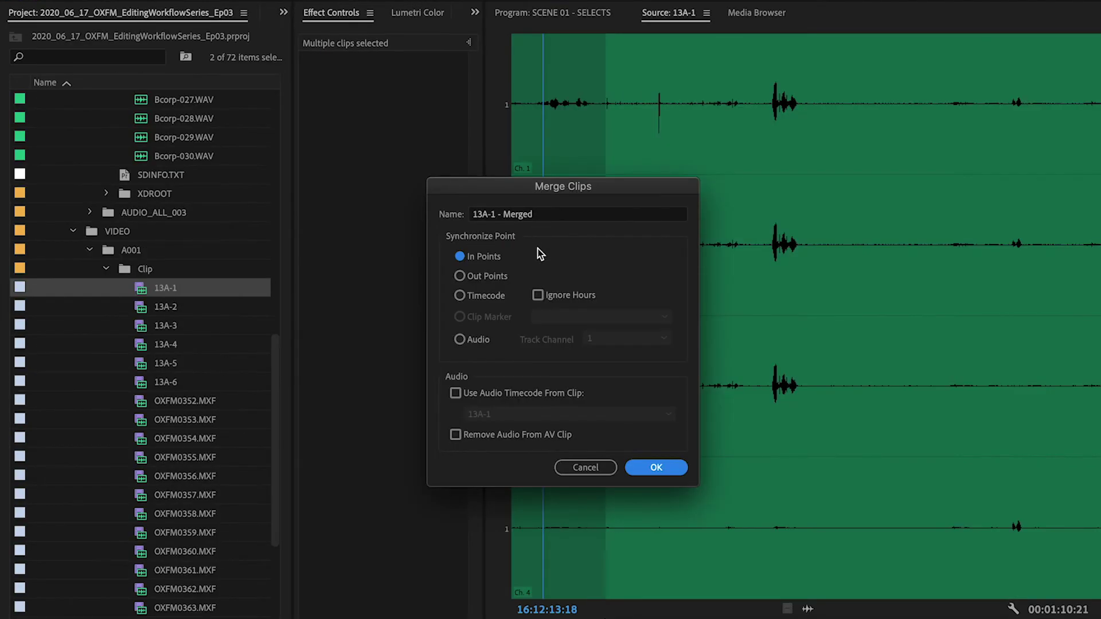
{"action": "left_click", "coordinate": [664, 472]}
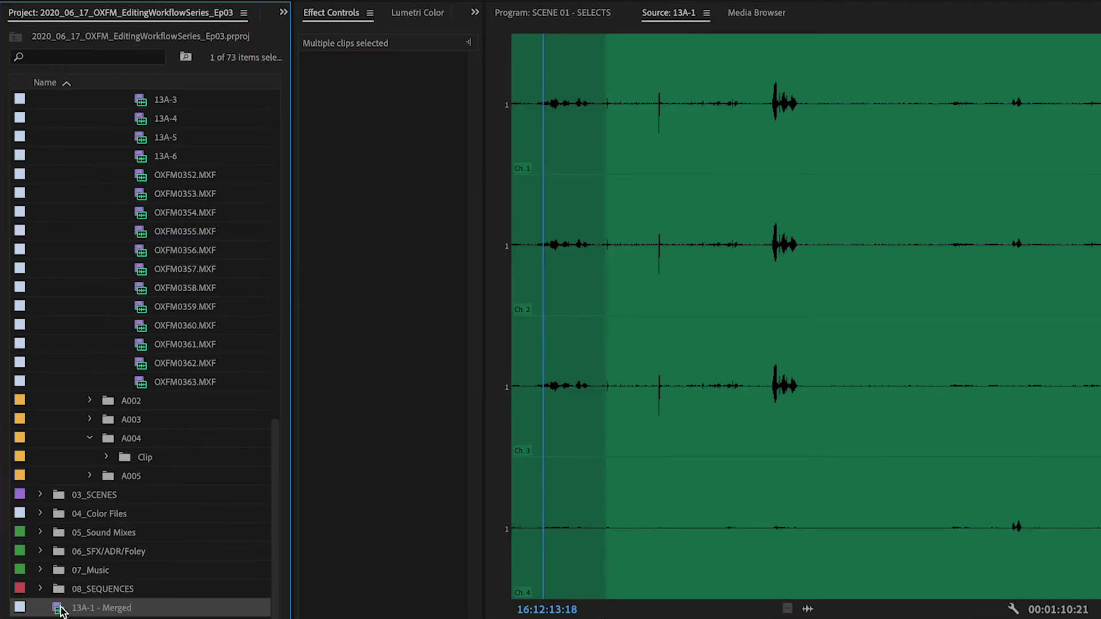
{"action": "left_click", "coordinate": [55, 136]}
{"action": "left_click", "coordinate": [56, 138]}
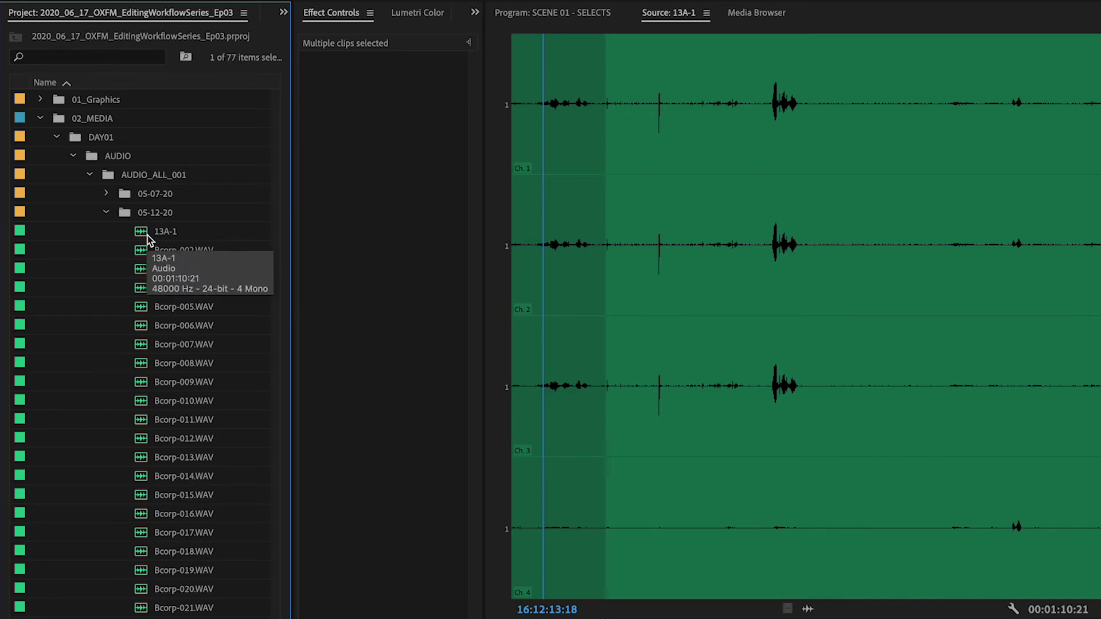
{"action": "left_click", "coordinate": [56, 138]}
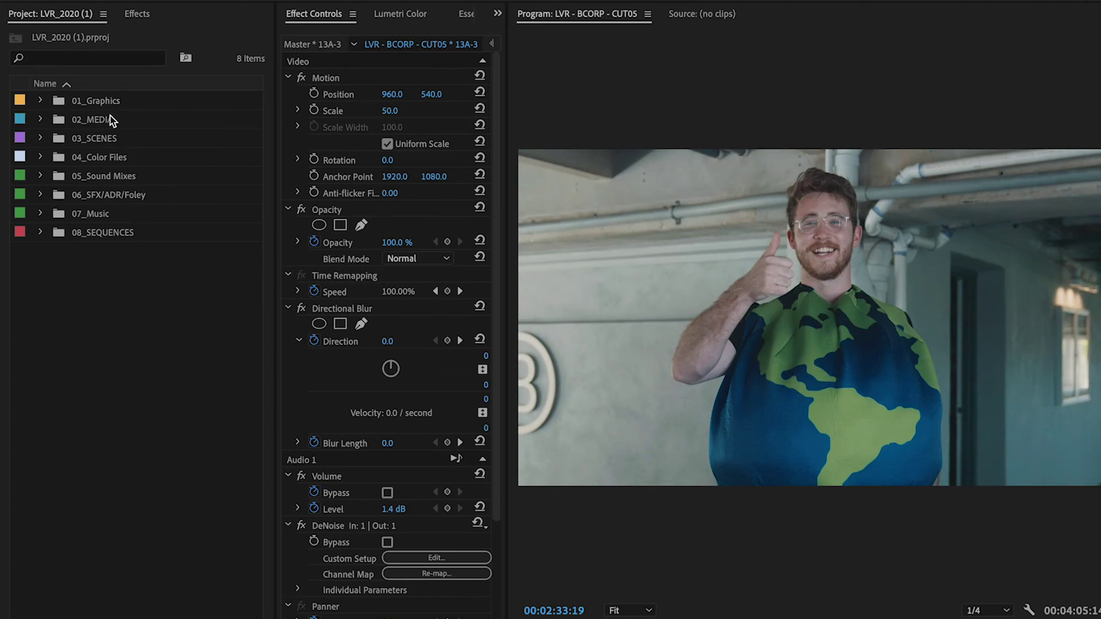
Expand 03_SCENES and the Archive folder, select the CUT07.2 and SELECTS sequences, then collapse 08_SEQUENCES.
{"action": "left_click", "coordinate": [41, 138]}
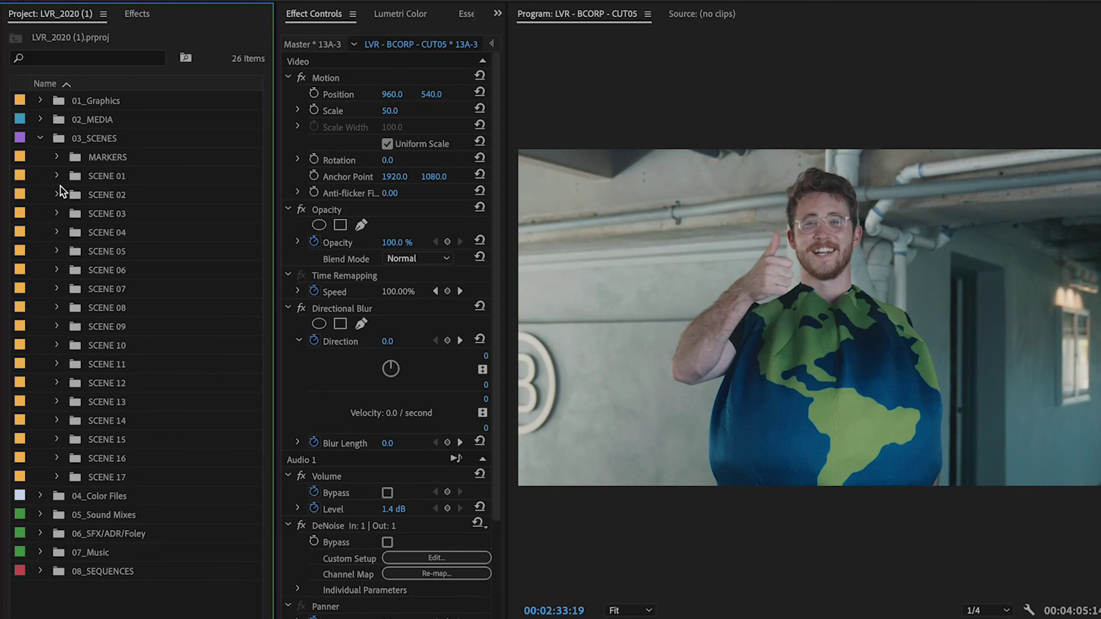
{"action": "left_click", "coordinate": [56, 177]}
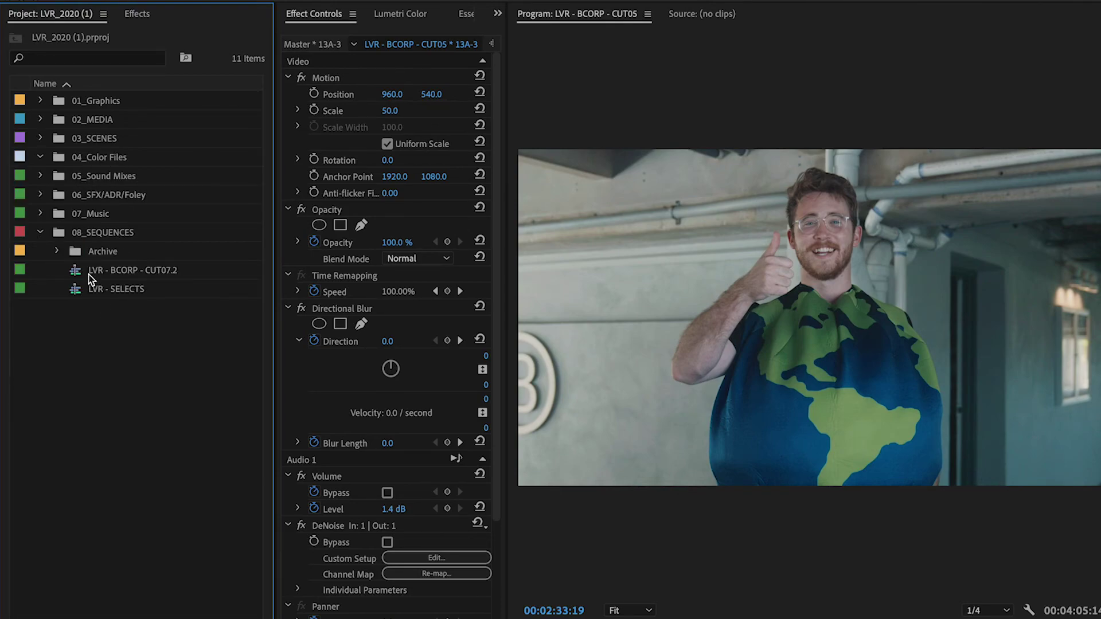
{"action": "left_click", "coordinate": [57, 252]}
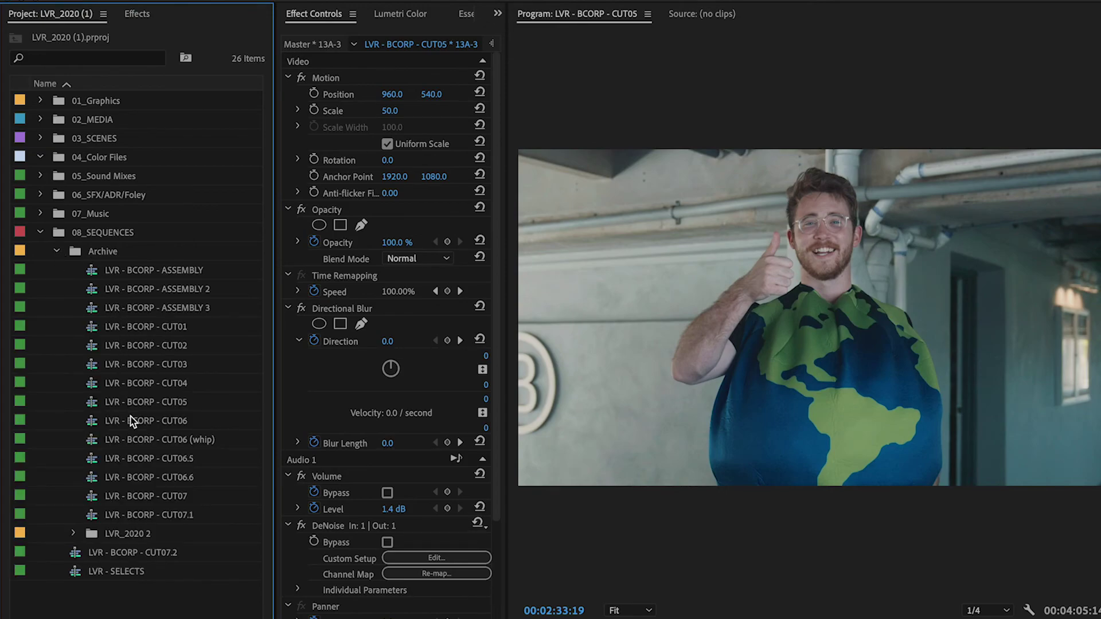
{"action": "left_click", "coordinate": [57, 251]}
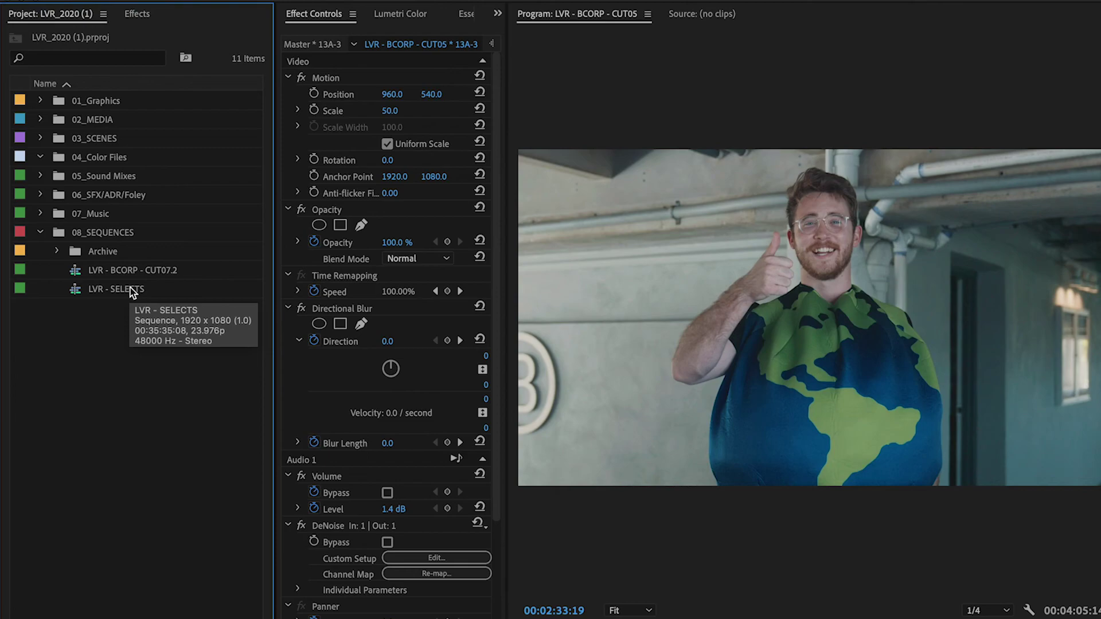
{"action": "left_click", "coordinate": [168, 272]}
{"action": "left_click", "coordinate": [136, 295]}
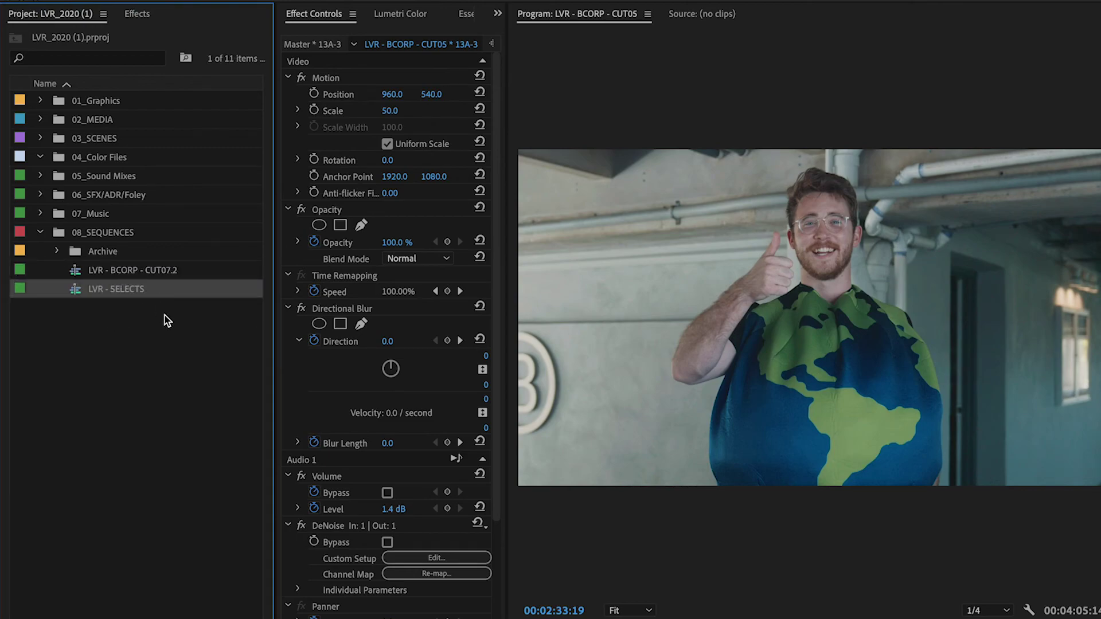
{"action": "left_click", "coordinate": [40, 232]}
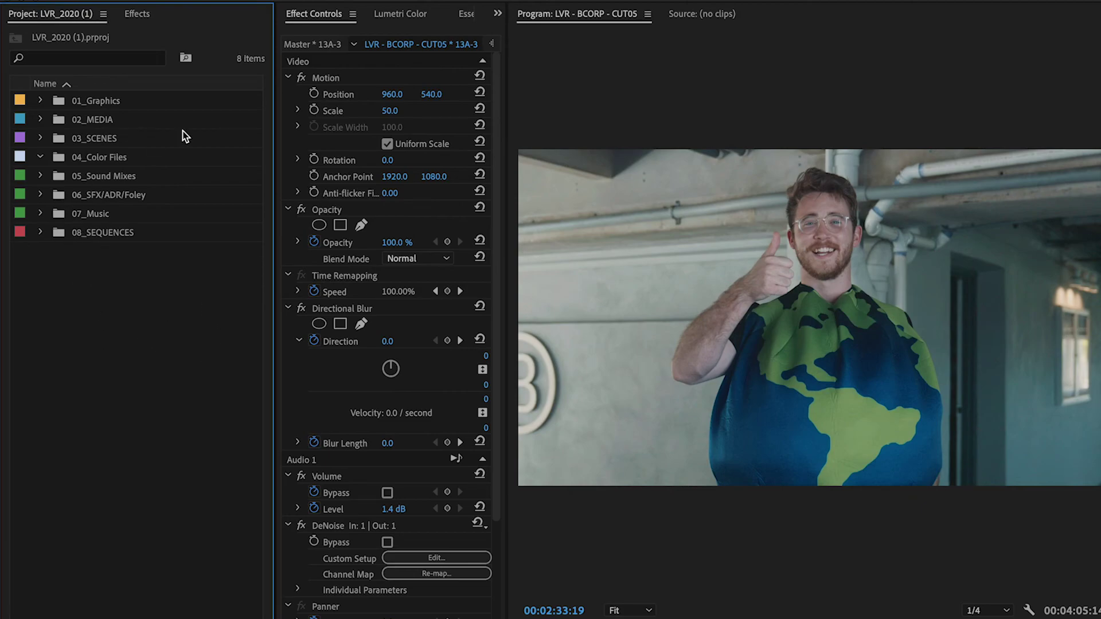